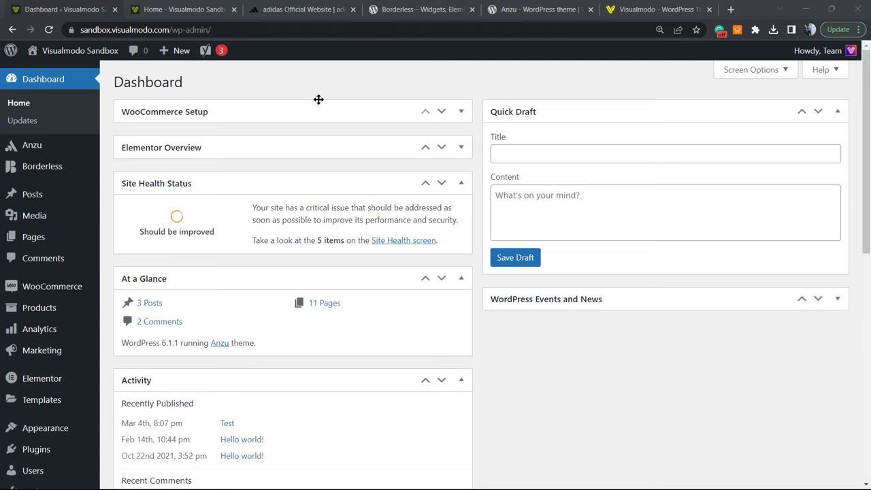
- View the Visualmodo Sandbox homepage, then switch to the adidas homepage for reference
{"action": "left_click", "coordinate": [229, 5]}
{"action": "left_click", "coordinate": [253, 5]}
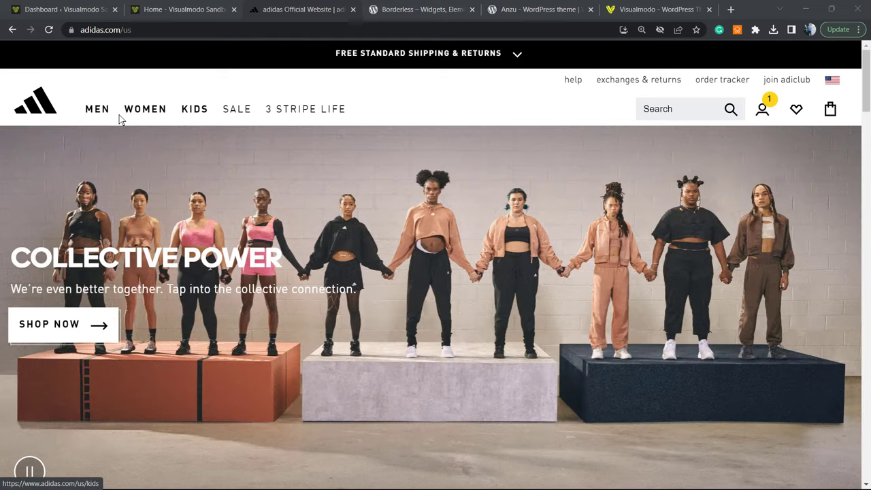
- Preview the adidas WOMEN and MEN mega menus, then go back to the WordPress dashboard tab
{"action": "mouse_move", "coordinate": [136, 110]}
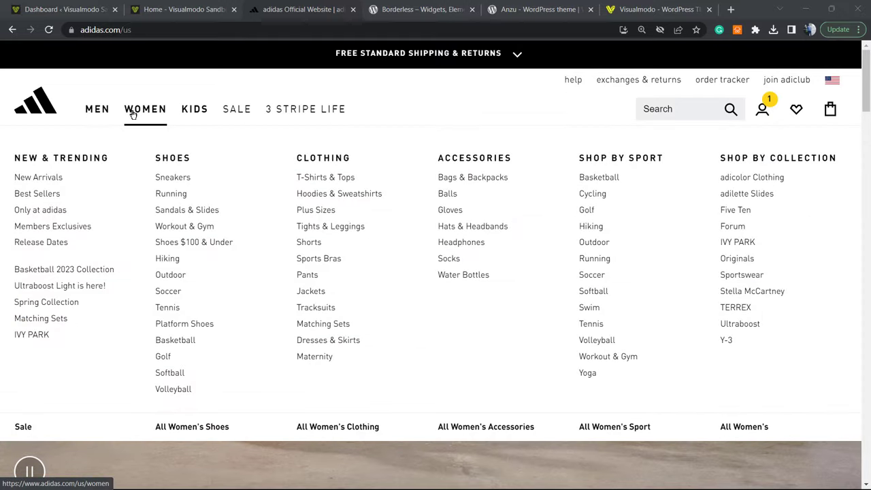
{"action": "mouse_move", "coordinate": [99, 121]}
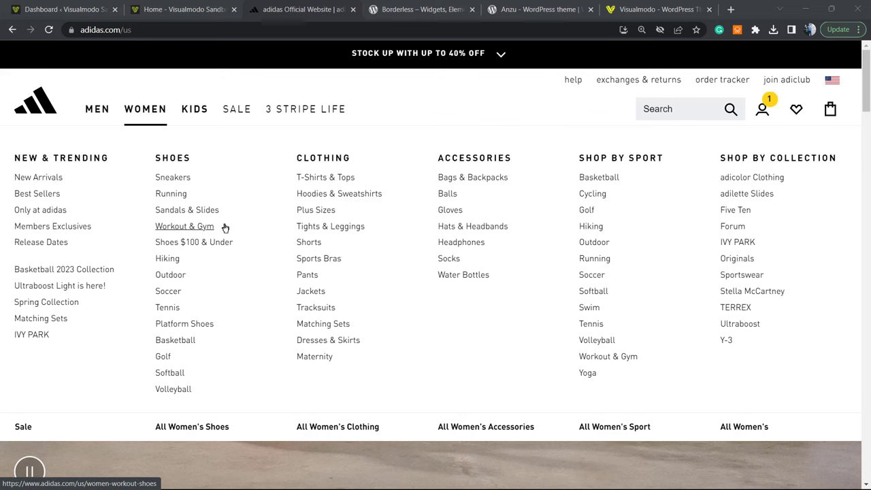
{"action": "left_click", "coordinate": [182, 7]}
{"action": "left_click", "coordinate": [86, 6]}
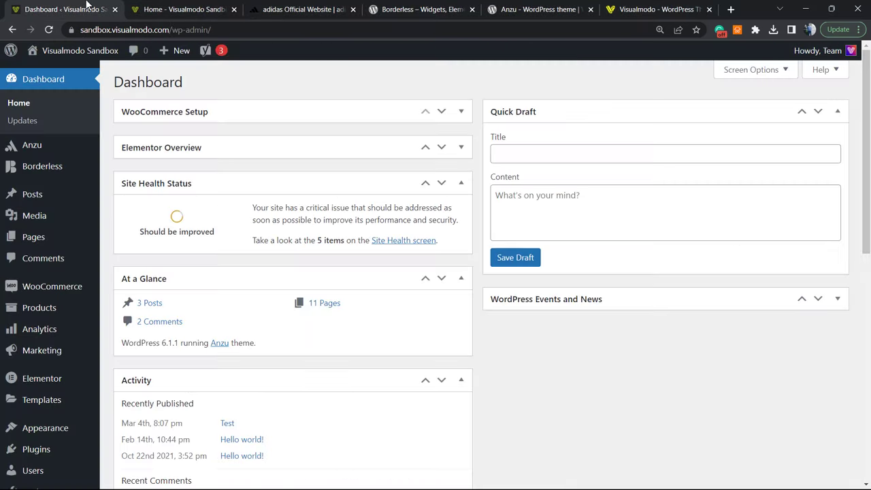
{"action": "left_click", "coordinate": [194, 7]}
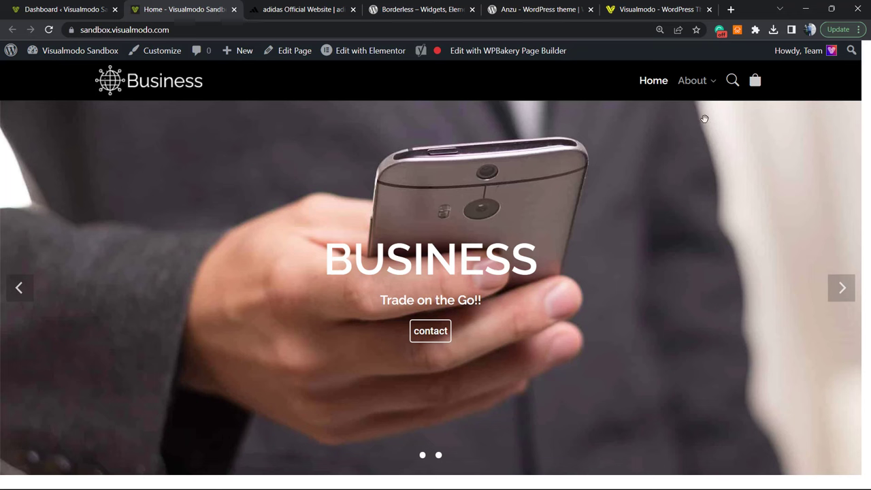
{"action": "mouse_move", "coordinate": [700, 89]}
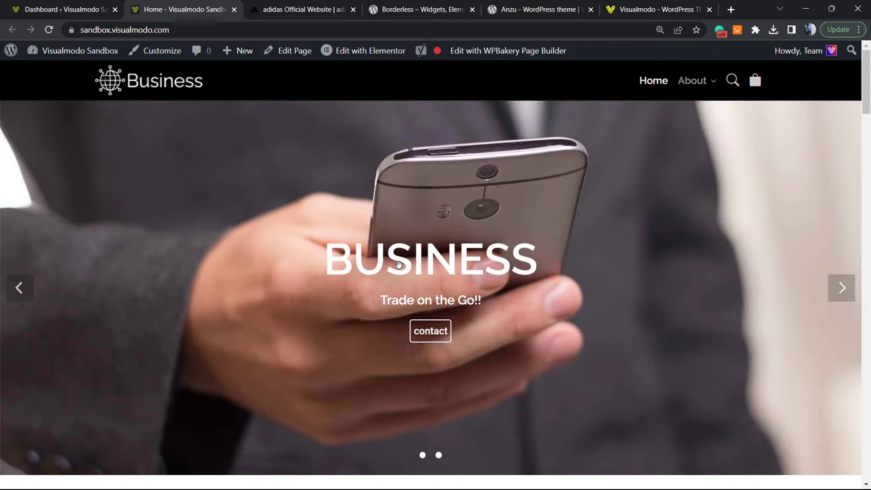
{"action": "left_click", "coordinate": [106, 5]}
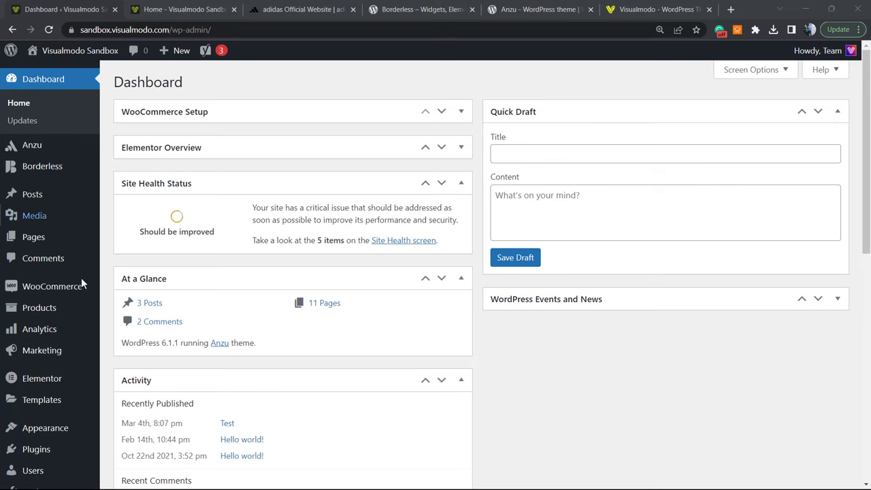
- Go to the Plugins > Add New page
{"action": "scroll", "coordinate": [75, 312], "scroll_direction": "down", "scroll_amount": 1}
{"action": "scroll", "coordinate": [73, 316], "scroll_direction": "down", "scroll_amount": 1}
{"action": "mouse_move", "coordinate": [42, 394]}
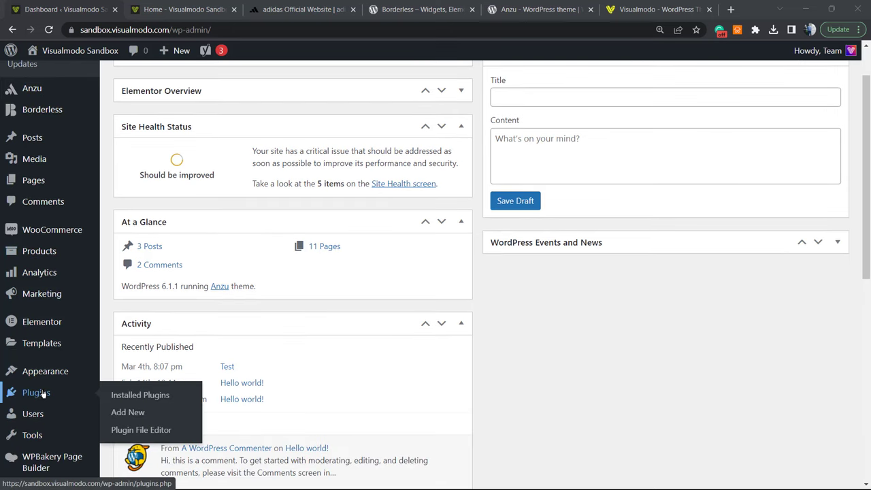
{"action": "left_click", "coordinate": [132, 420]}
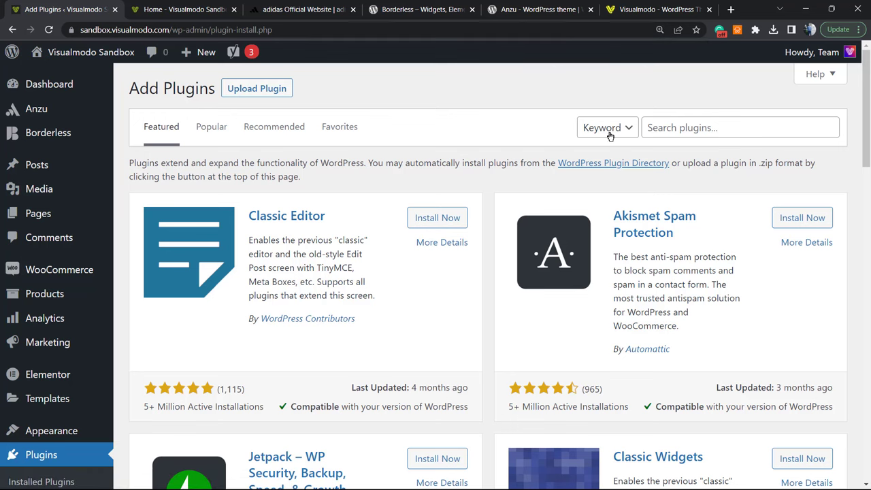
- Search for 'Max Mega Menu', install it and activate it
{"action": "left_click", "coordinate": [685, 129]}
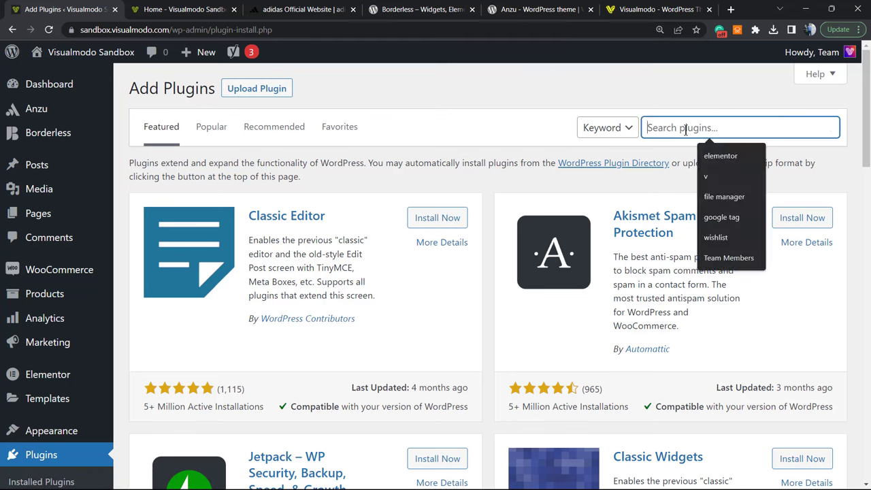
{"action": "type", "text": "Max Mega Menu"}
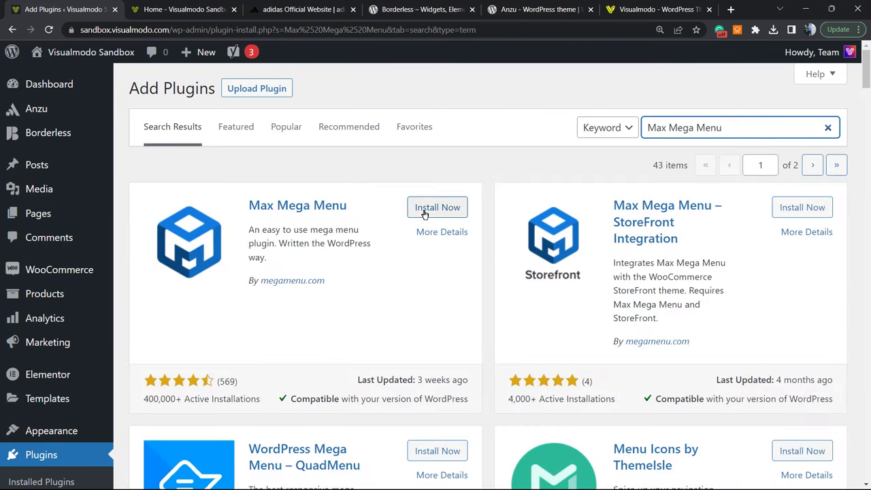
{"action": "left_click", "coordinate": [428, 208]}
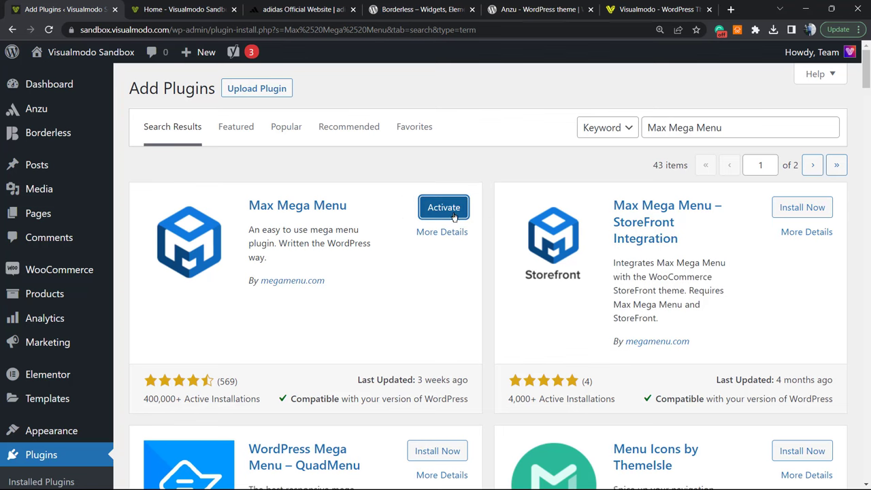
{"action": "left_click", "coordinate": [442, 213]}
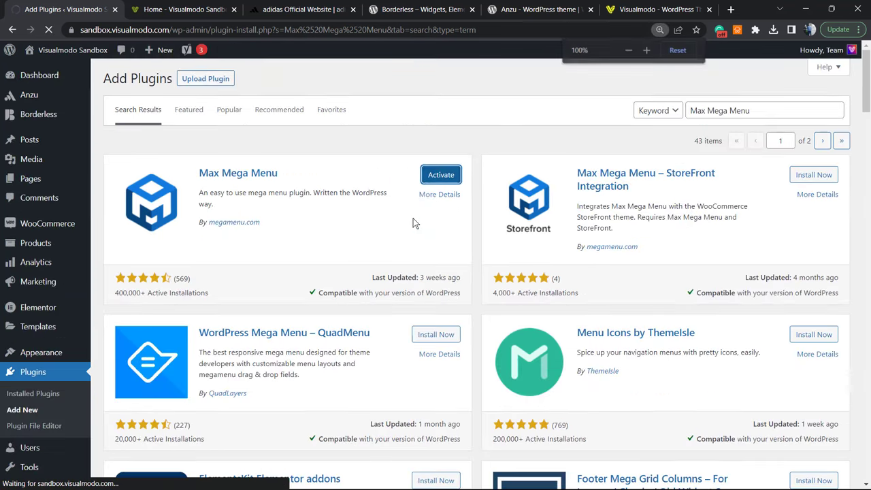
{"action": "key", "text": "ctrl+0"}
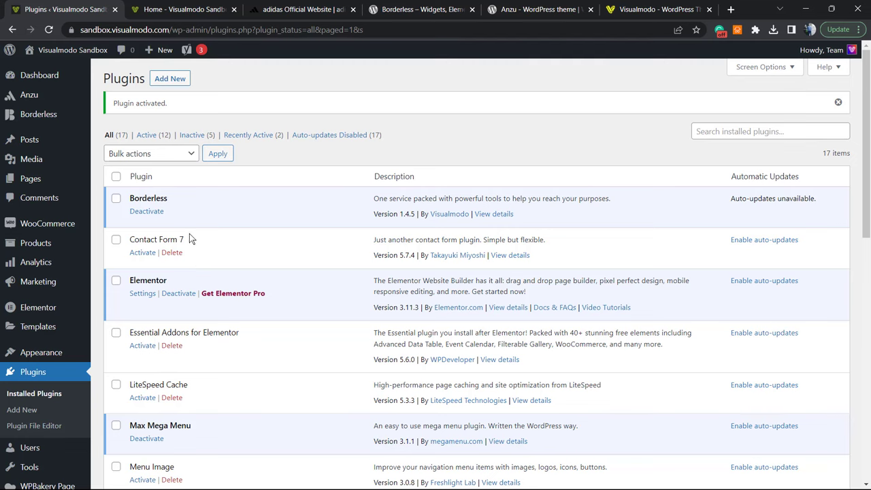
- Open Mega Menu's Menu Locations page and check the Primary Menu location's settings
{"action": "scroll", "coordinate": [166, 236], "scroll_direction": "down", "scroll_amount": 3}
{"action": "mouse_move", "coordinate": [62, 333]}
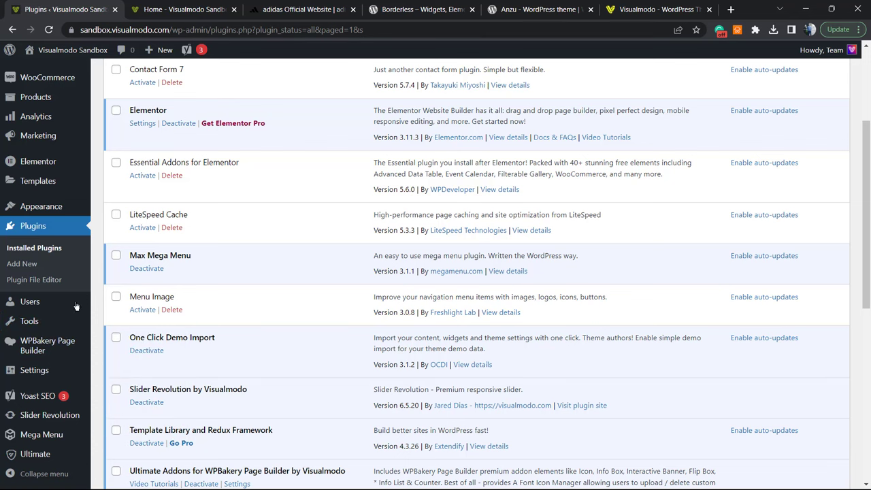
{"action": "mouse_move", "coordinate": [42, 436]}
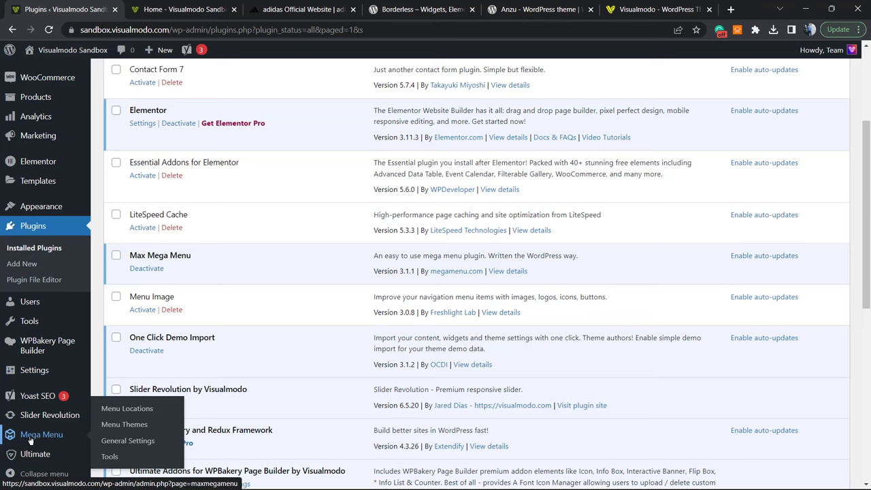
{"action": "left_click", "coordinate": [68, 441]}
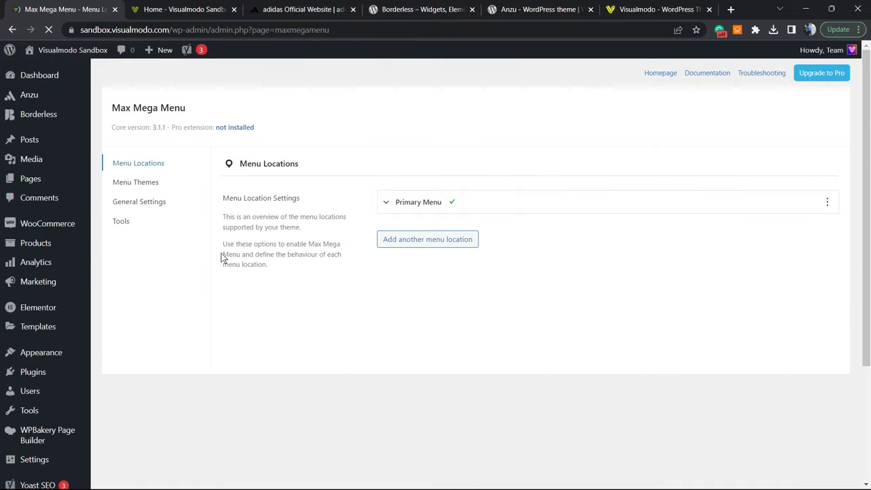
{"action": "key", "text": "ctrl+plus"}
{"action": "key", "text": "ctrl+plus"}
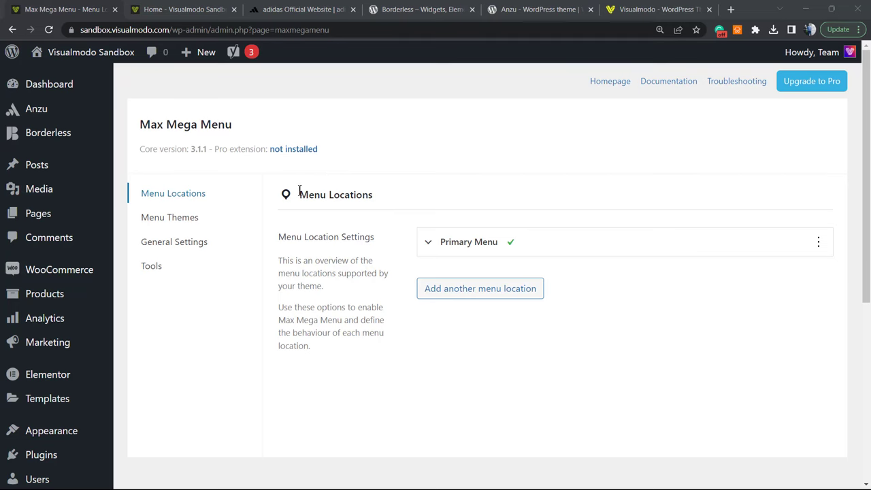
{"action": "left_click", "coordinate": [463, 249]}
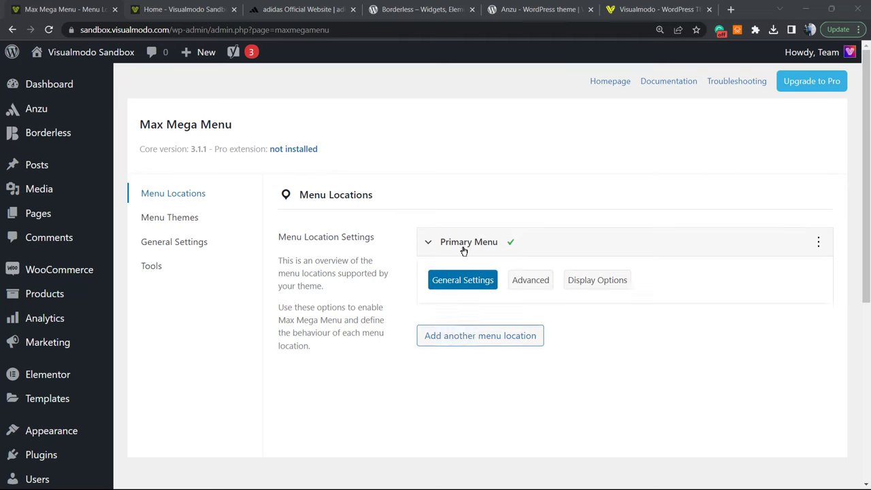
{"action": "left_click", "coordinate": [460, 249]}
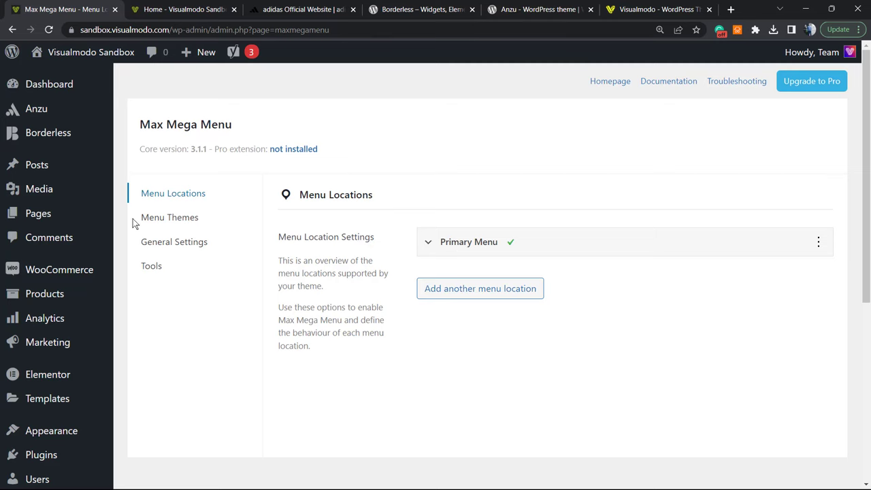
- Open Appearance > Menus in a new browser tab
{"action": "mouse_move", "coordinate": [47, 427]}
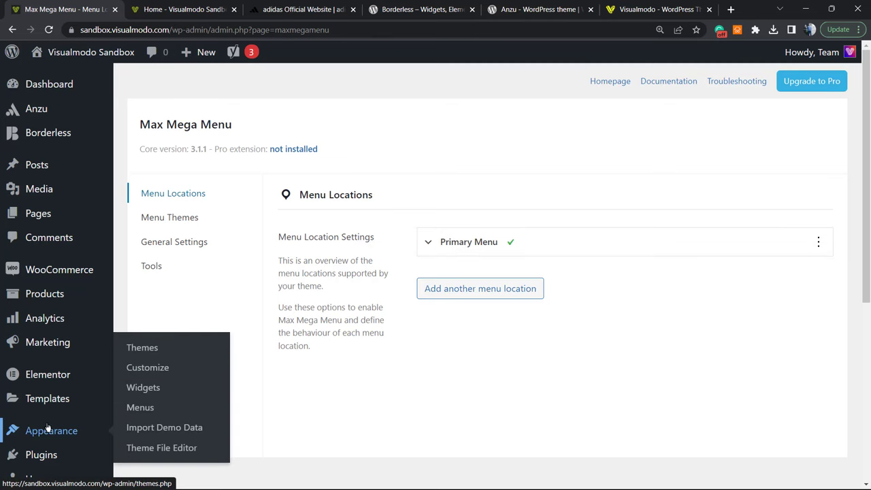
{"action": "right_click", "coordinate": [146, 410]}
{"action": "left_click", "coordinate": [235, 311]}
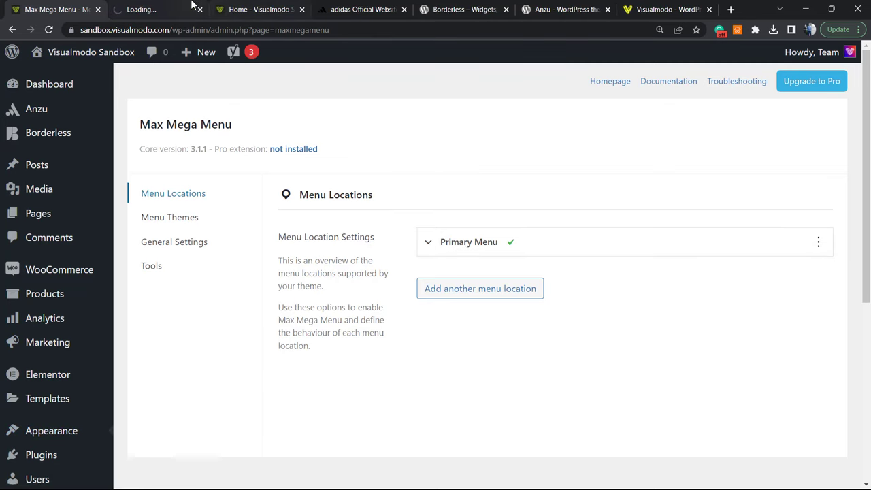
{"action": "key", "text": "ctrl+Tab"}
{"action": "key", "text": "ctrl+Tab"}
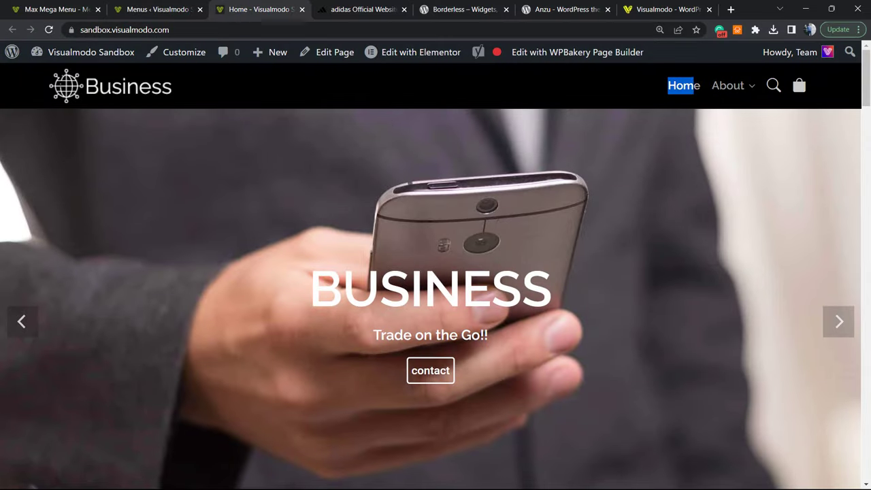
- Review the Main menu, then switch back to the Max Mega Menu tab
{"action": "key", "text": "ctrl+shift+Tab"}
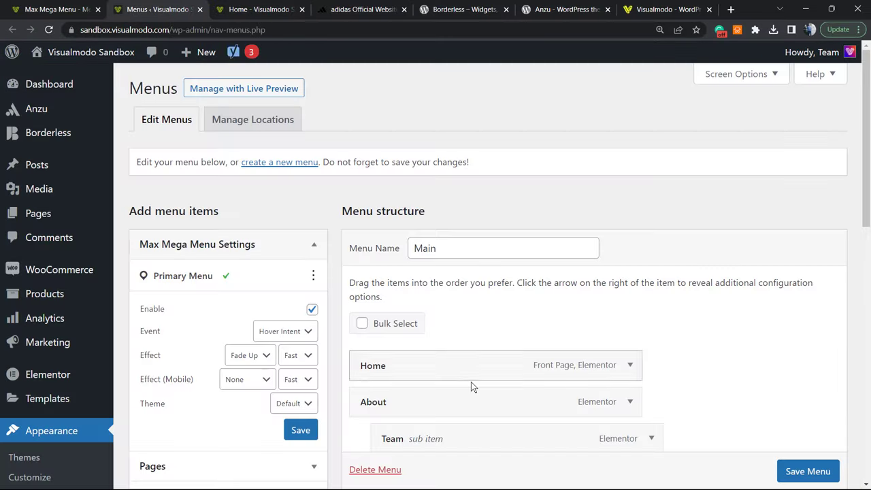
{"action": "scroll", "coordinate": [474, 227], "scroll_direction": "down", "scroll_amount": 7}
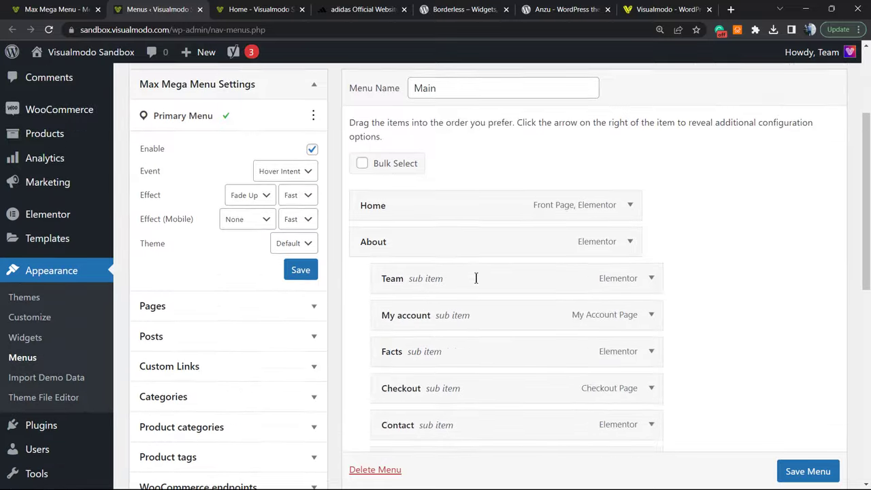
{"action": "scroll", "coordinate": [438, 313], "scroll_direction": "up", "scroll_amount": 7}
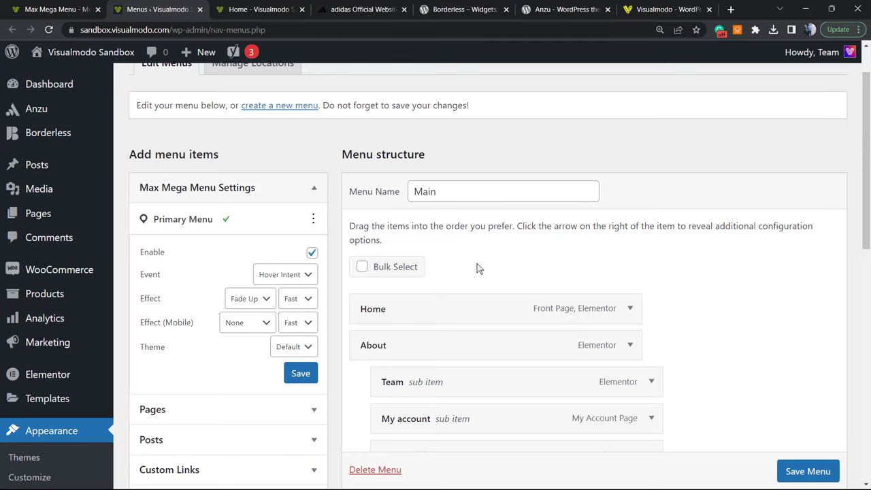
{"action": "left_click", "coordinate": [276, 8]}
{"action": "left_click", "coordinate": [140, 8]}
{"action": "left_click", "coordinate": [75, 9]}
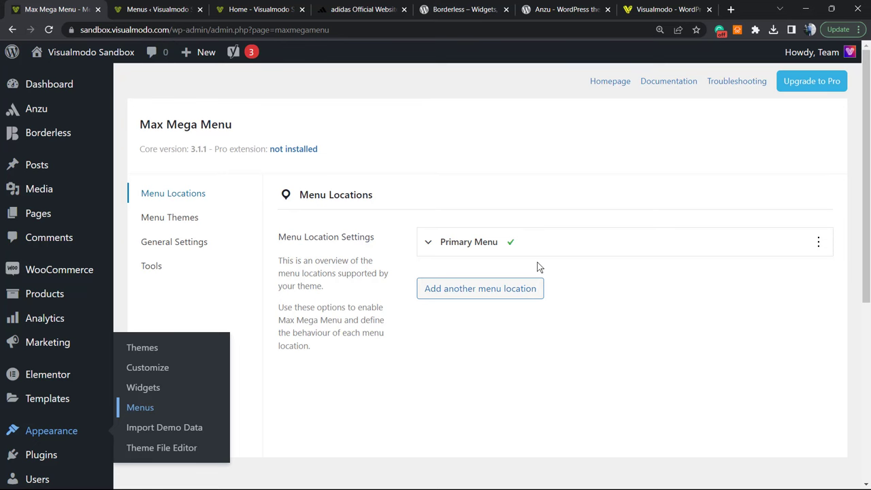
- Keep the Primary Menu location enabled with the Hover Intent trigger event
{"action": "left_click", "coordinate": [558, 252]}
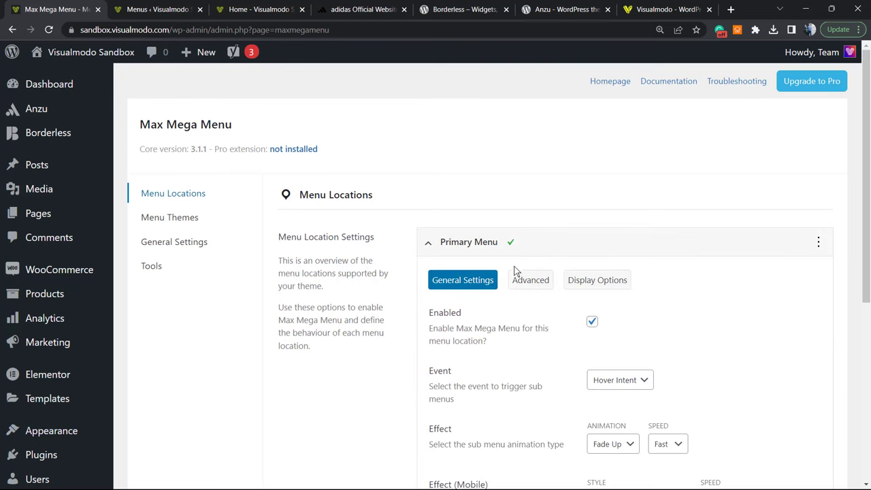
{"action": "scroll", "coordinate": [503, 255], "scroll_direction": "down", "scroll_amount": 2}
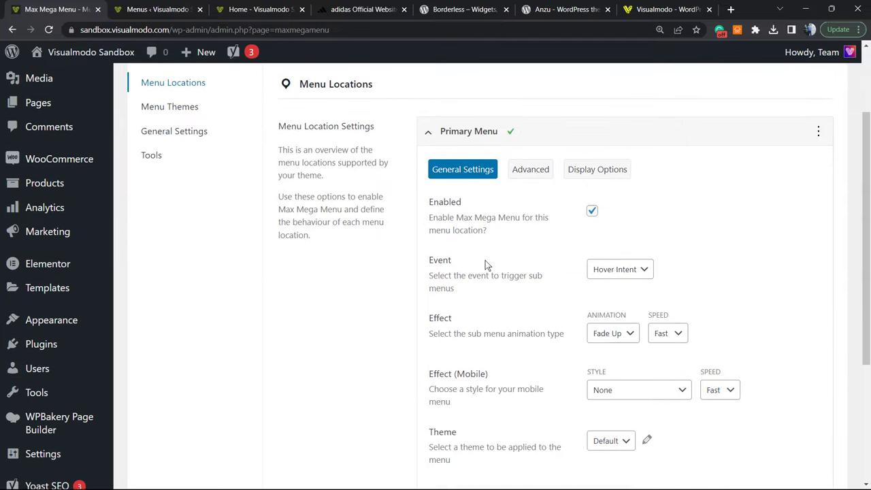
{"action": "double_click", "coordinate": [441, 200]}
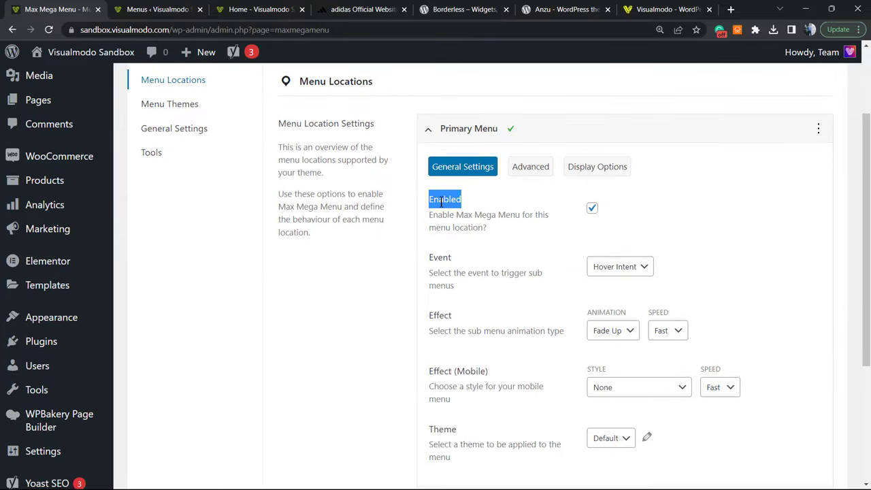
{"action": "left_click", "coordinate": [590, 210]}
{"action": "left_click", "coordinate": [589, 210]}
{"action": "left_click", "coordinate": [643, 267]}
{"action": "left_click", "coordinate": [612, 281]}
- Keep the Default theme and save the Primary Menu location settings
{"action": "scroll", "coordinate": [531, 231], "scroll_direction": "down", "scroll_amount": 1}
{"action": "scroll", "coordinate": [619, 275], "scroll_direction": "down", "scroll_amount": 1}
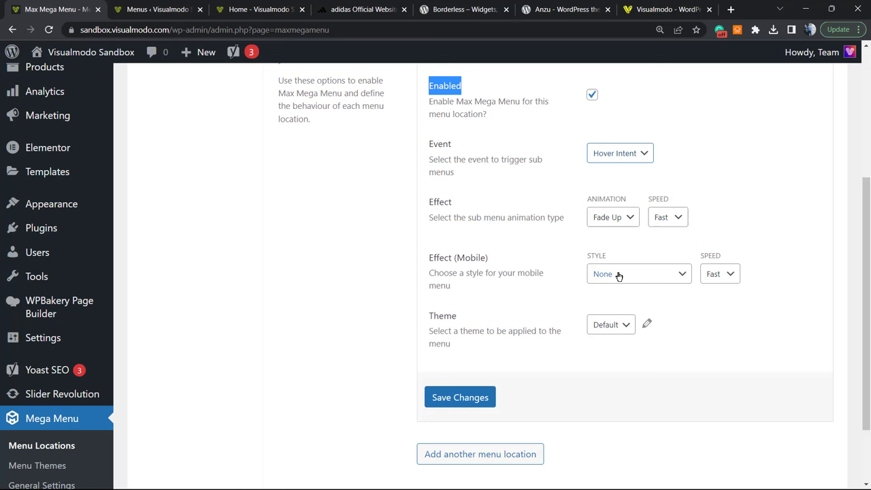
{"action": "left_click", "coordinate": [601, 329]}
{"action": "left_click", "coordinate": [612, 326]}
{"action": "left_click", "coordinate": [480, 391]}
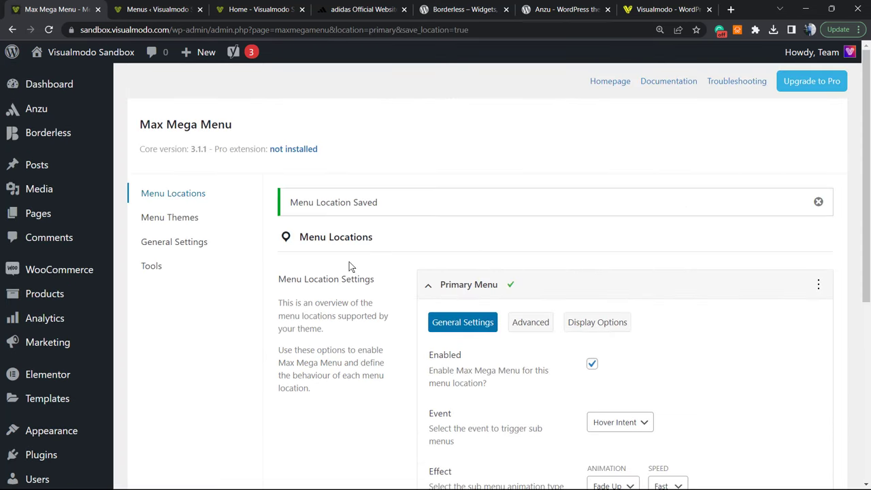
{"action": "scroll", "coordinate": [353, 269], "scroll_direction": "down", "scroll_amount": 5}
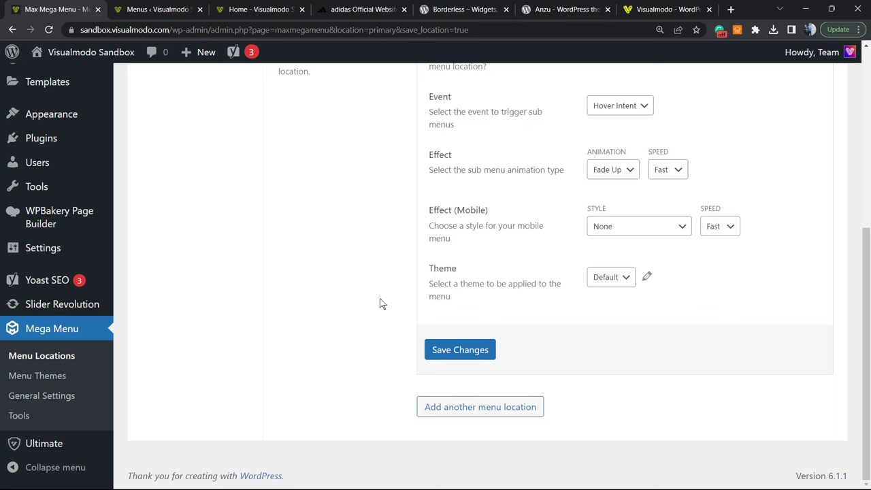
{"action": "left_click_drag", "start_coordinate": [579, 410], "coordinate": [412, 406]}
{"action": "left_click", "coordinate": [583, 410]}
{"action": "scroll", "coordinate": [332, 324], "scroll_direction": "up", "scroll_amount": 1}
{"action": "scroll", "coordinate": [333, 324], "scroll_direction": "up", "scroll_amount": 5}
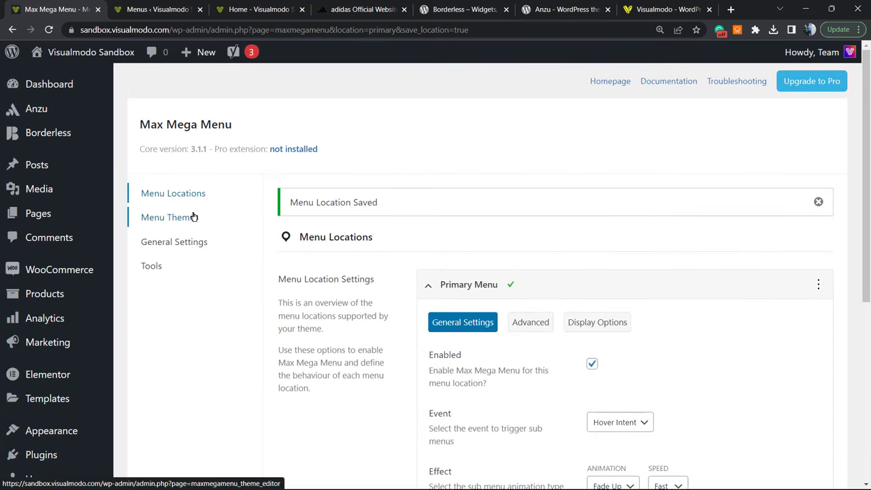
- Open the Menu Themes editor, glancing at the Menus page and homepage tabs
{"action": "left_click", "coordinate": [230, 230]}
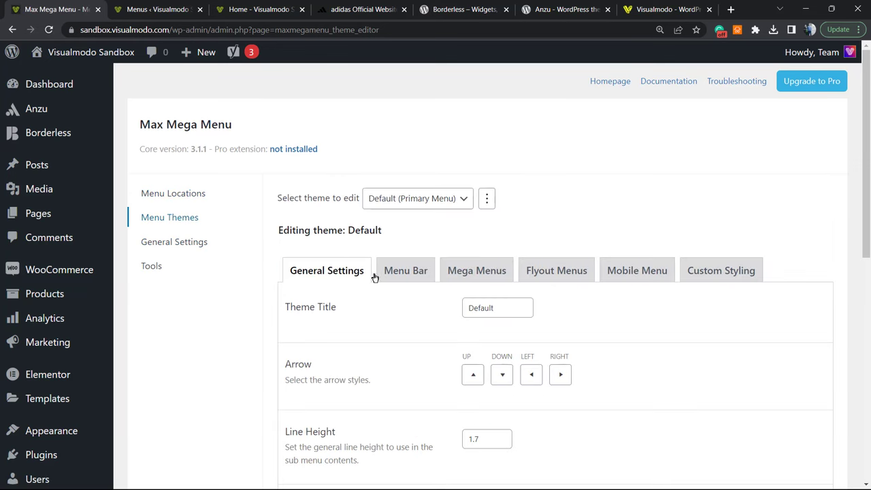
{"action": "left_click", "coordinate": [193, 5]}
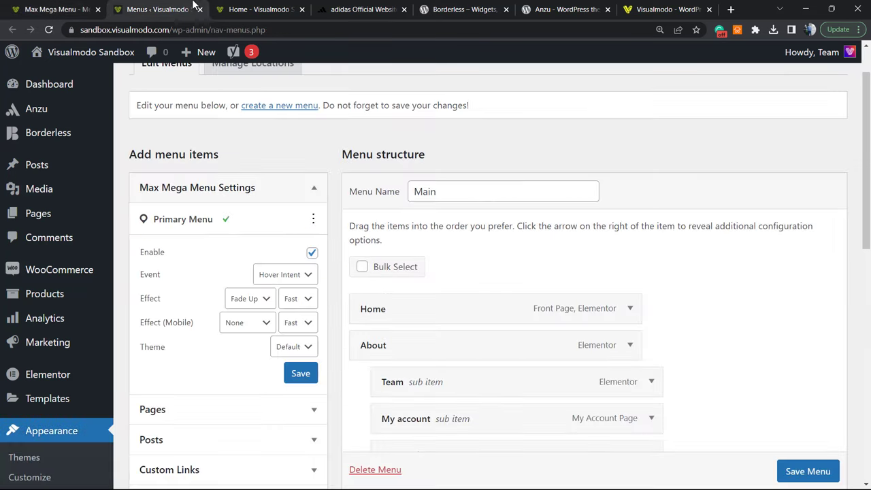
{"action": "left_click", "coordinate": [251, 6]}
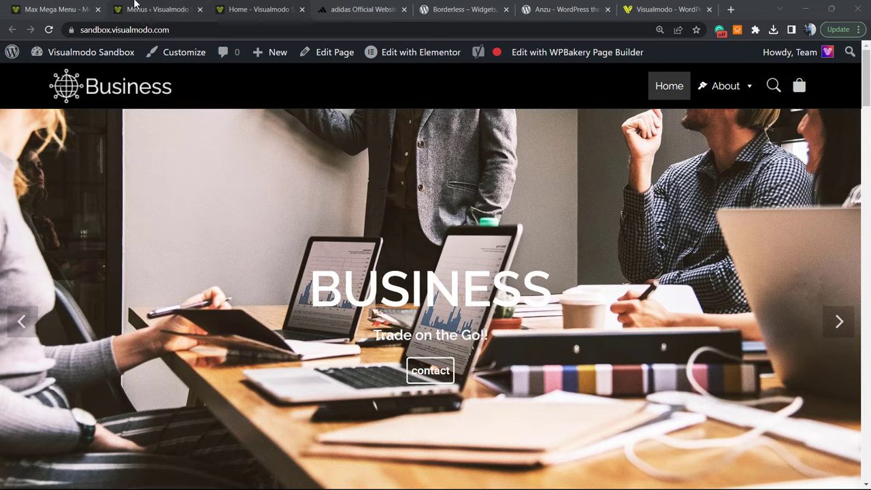
{"action": "left_click", "coordinate": [160, 16]}
{"action": "left_click", "coordinate": [75, 5]}
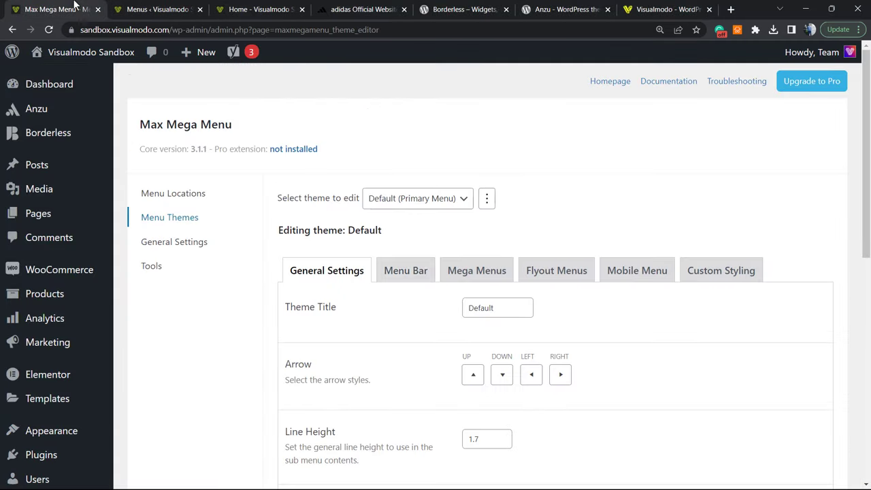
{"action": "scroll", "coordinate": [446, 299], "scroll_direction": "down", "scroll_amount": 1}
{"action": "scroll", "coordinate": [422, 309], "scroll_direction": "up", "scroll_amount": 1}
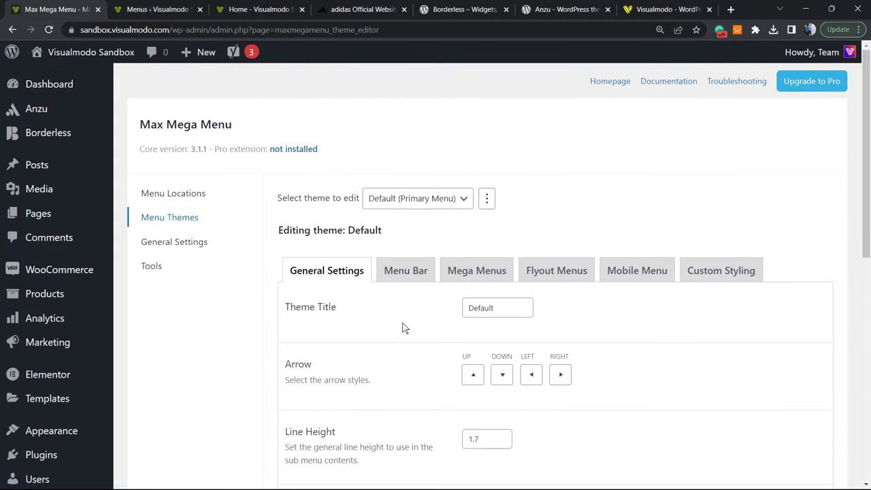
- On the Menu Bar tab, slightly raise the Menu Background start colour's opacity and apply it
{"action": "left_click", "coordinate": [393, 271]}
{"action": "scroll", "coordinate": [379, 322], "scroll_direction": "down", "scroll_amount": 1}
{"action": "scroll", "coordinate": [378, 322], "scroll_direction": "up", "scroll_amount": 1}
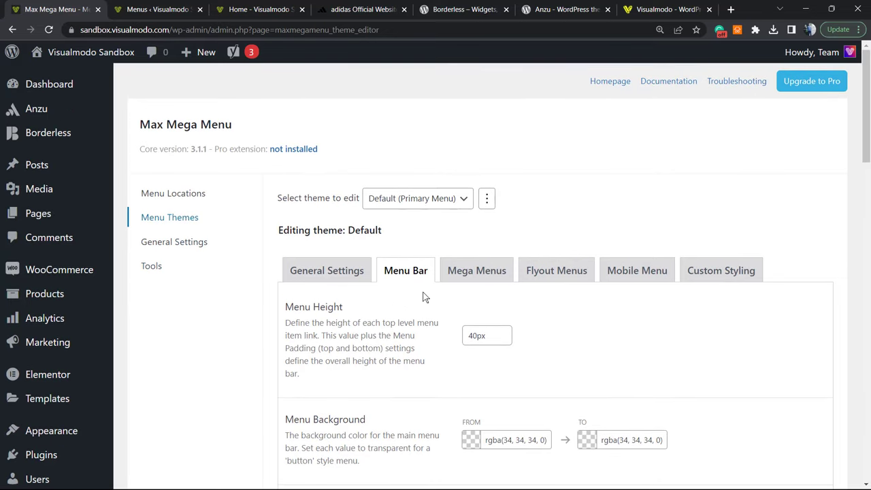
{"action": "scroll", "coordinate": [444, 304], "scroll_direction": "down", "scroll_amount": 2}
{"action": "scroll", "coordinate": [331, 303], "scroll_direction": "up", "scroll_amount": 1}
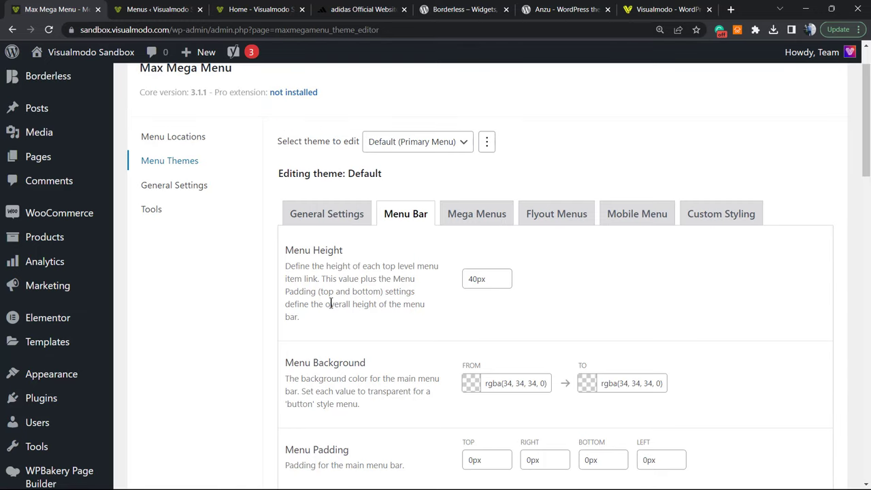
{"action": "scroll", "coordinate": [373, 299], "scroll_direction": "down", "scroll_amount": 1}
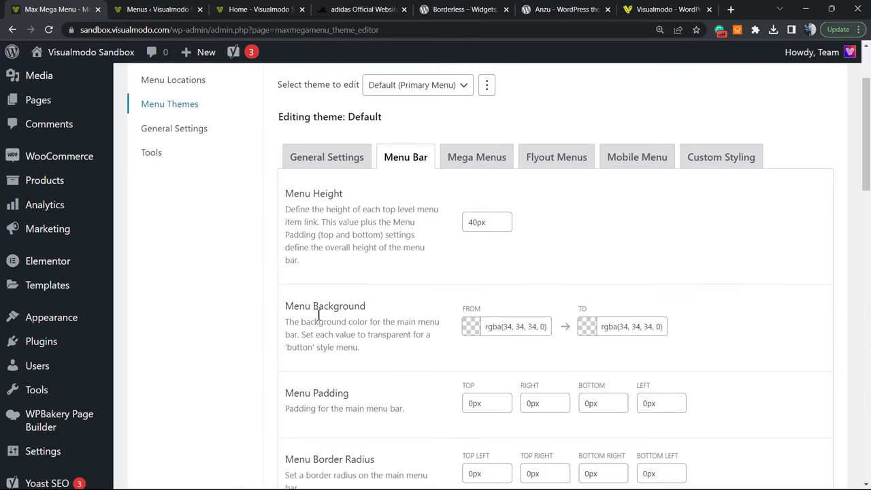
{"action": "left_click", "coordinate": [471, 327]}
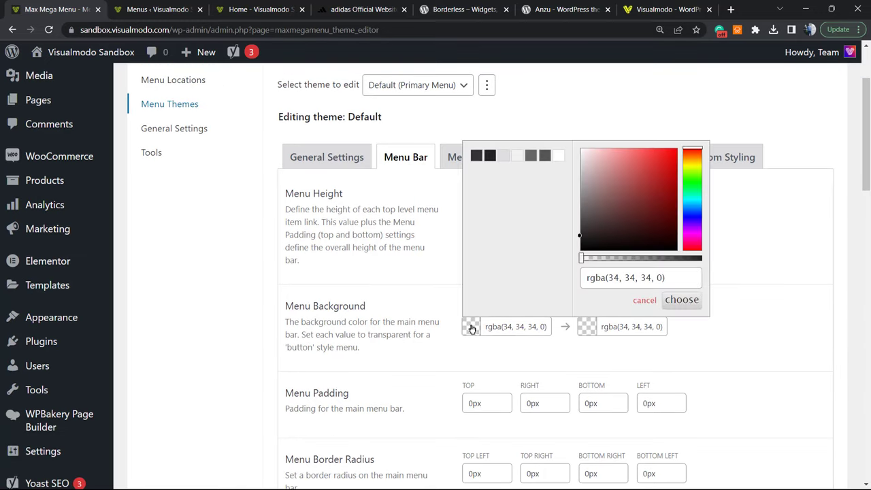
{"action": "mouse_move", "coordinate": [578, 259]}
{"action": "left_mouse_down"}
{"action": "mouse_move", "coordinate": [698, 270]}
{"action": "mouse_move", "coordinate": [577, 263]}
{"action": "left_mouse_up"}
{"action": "left_click", "coordinate": [683, 307]}
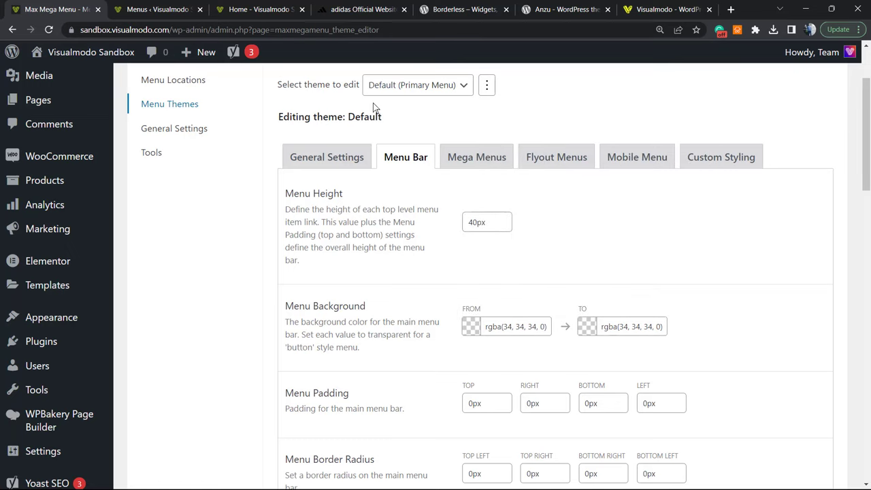
- Compare with the adidas site and the Business homepage, then return to the Menus page
{"action": "left_click", "coordinate": [359, 9]}
{"action": "left_click", "coordinate": [282, 5]}
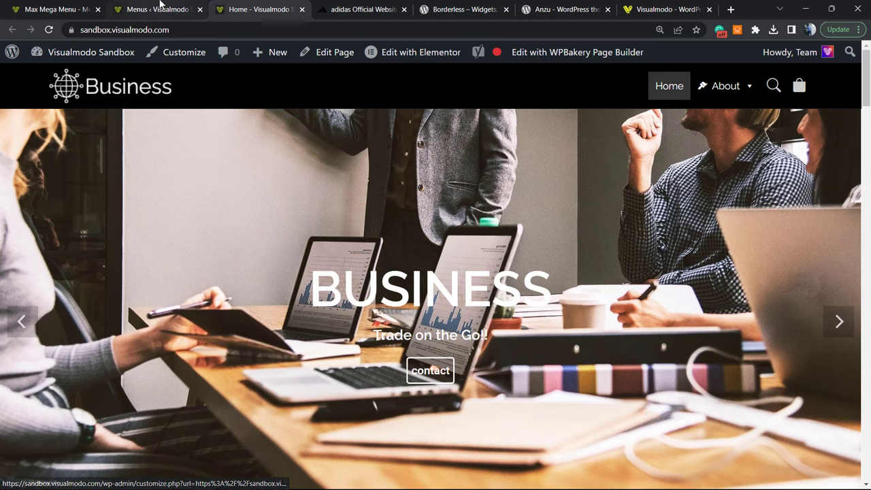
{"action": "left_click", "coordinate": [161, 6]}
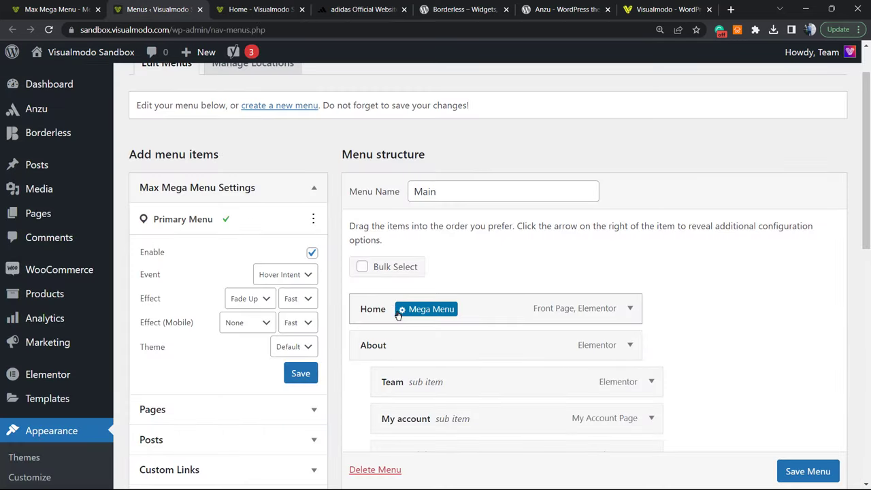
- Return to the Default theme editor and scroll through its Menu Bar settings
{"action": "left_click", "coordinate": [258, 10]}
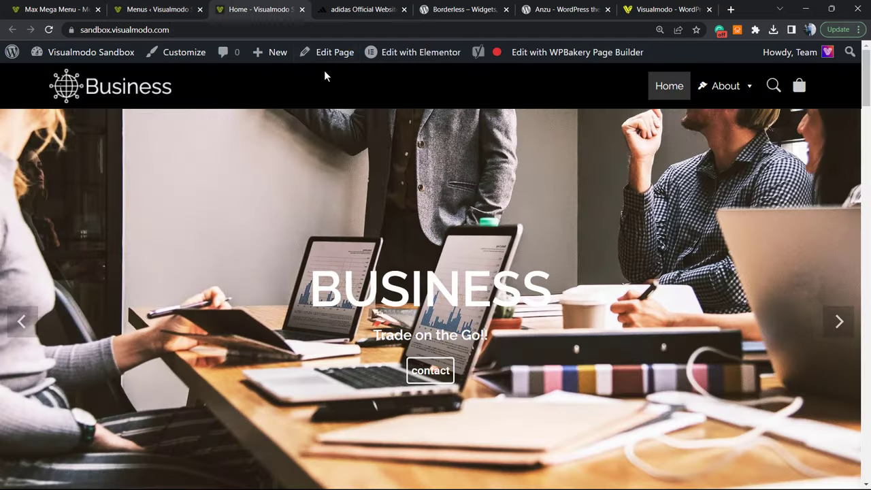
{"action": "left_click", "coordinate": [150, 8]}
{"action": "left_click", "coordinate": [78, 9]}
{"action": "scroll", "coordinate": [388, 279], "scroll_direction": "down", "scroll_amount": 8}
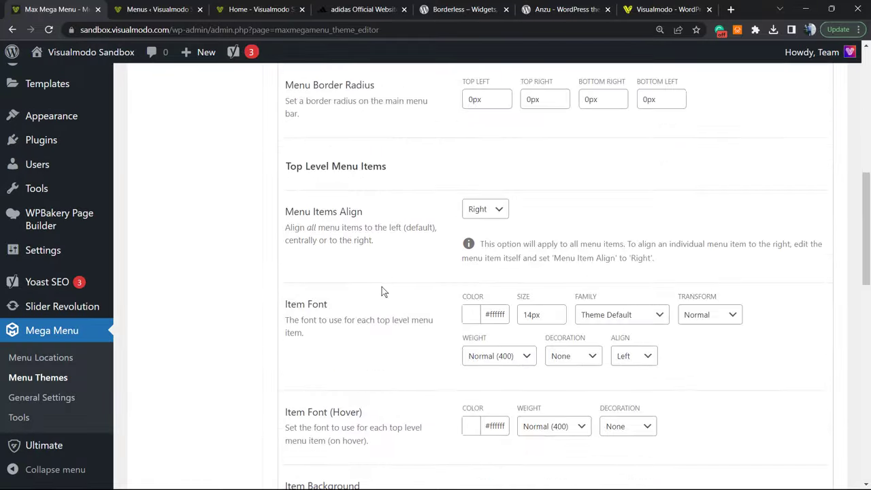
{"action": "scroll", "coordinate": [402, 324], "scroll_direction": "down", "scroll_amount": 3}
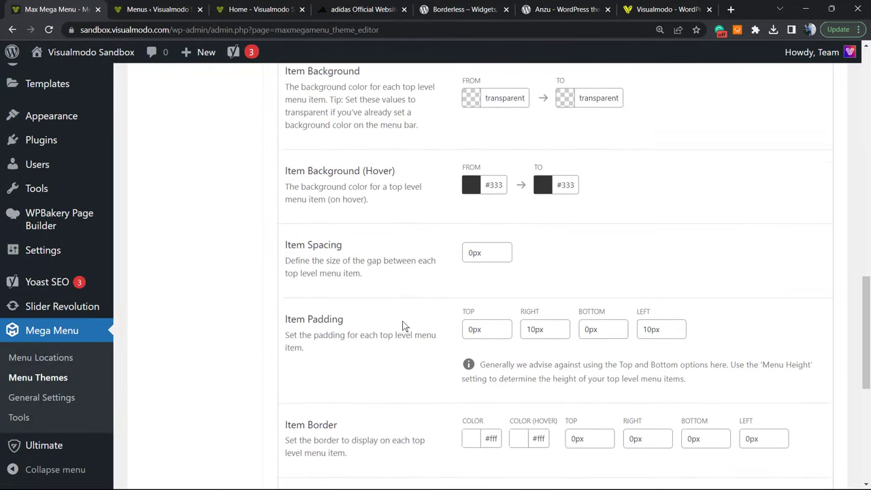
{"action": "scroll", "coordinate": [386, 325], "scroll_direction": "down", "scroll_amount": 1}
{"action": "scroll", "coordinate": [383, 325], "scroll_direction": "down", "scroll_amount": 4}
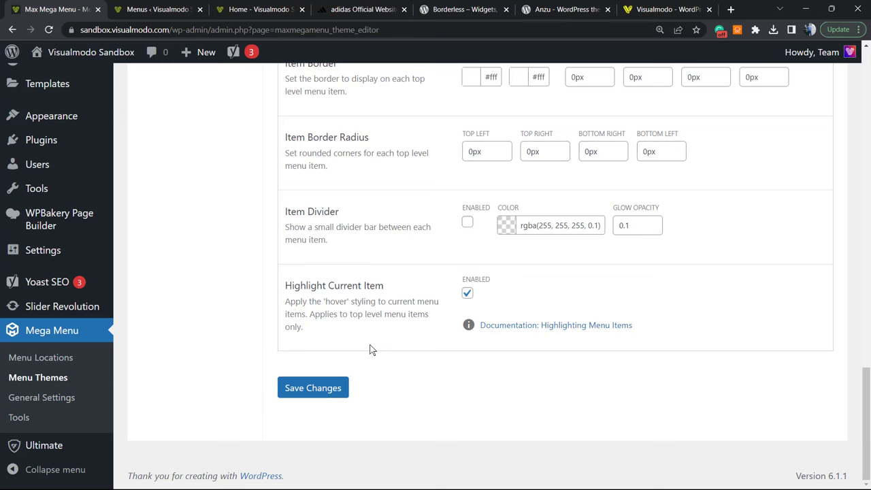
{"action": "scroll", "coordinate": [364, 349], "scroll_direction": "up", "scroll_amount": 3}
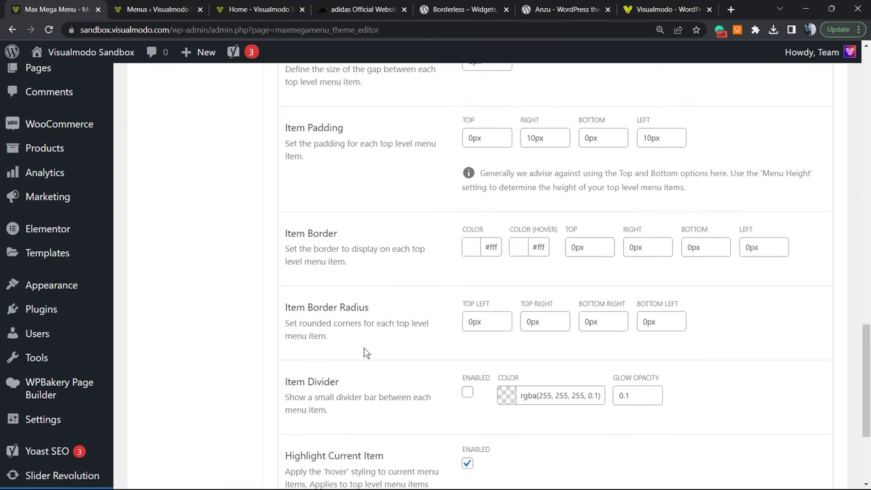
{"action": "scroll", "coordinate": [364, 352], "scroll_direction": "up", "scroll_amount": 10}
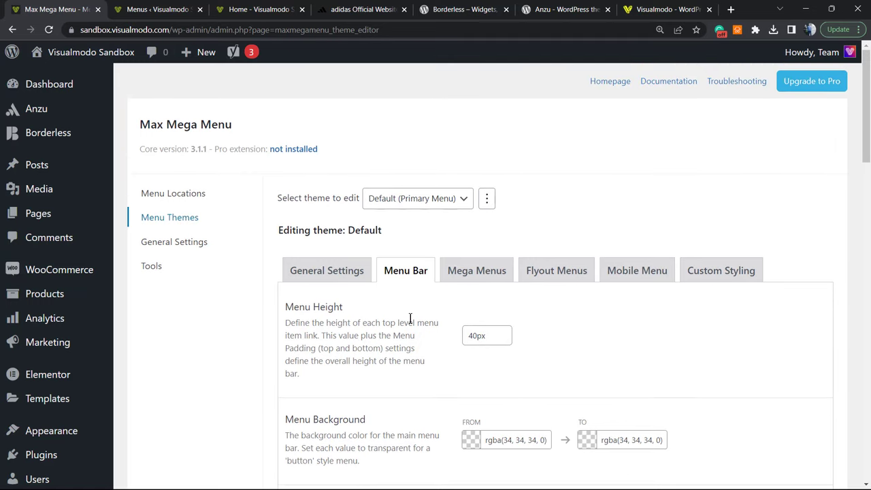
- Browse the Mega Menus, Mobile Menu and Custom Styling tabs, then save the Default theme
{"action": "left_click", "coordinate": [459, 273]}
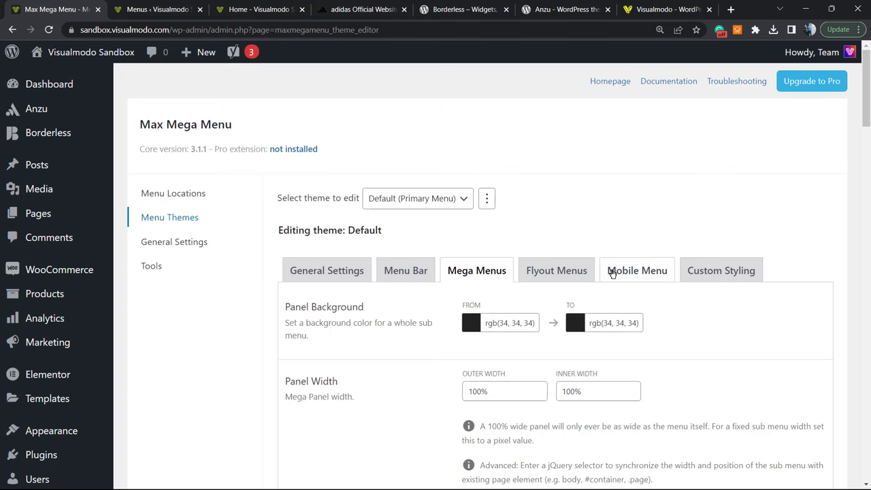
{"action": "left_click", "coordinate": [639, 270]}
{"action": "left_click", "coordinate": [712, 272]}
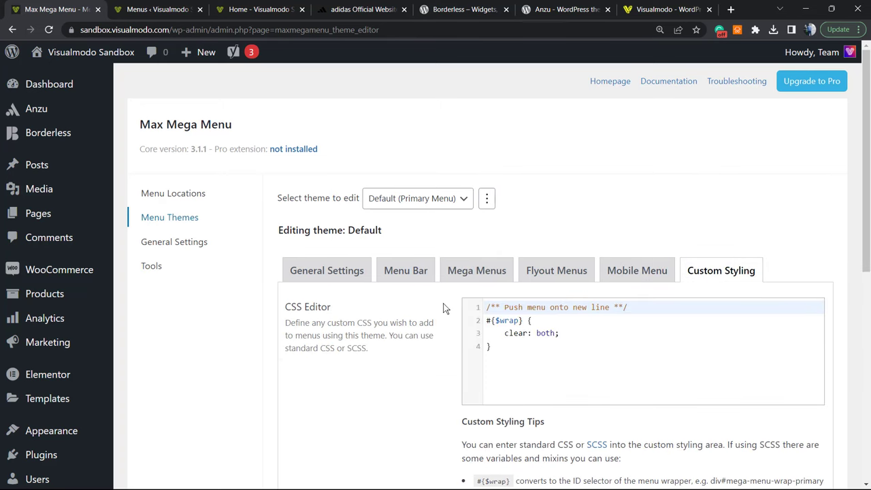
{"action": "scroll", "coordinate": [347, 323], "scroll_direction": "down", "scroll_amount": 6}
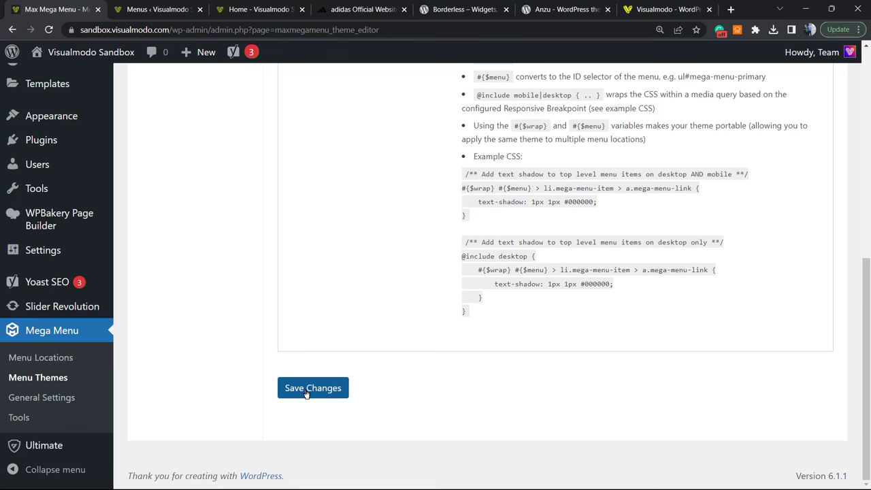
{"action": "left_click", "coordinate": [310, 389]}
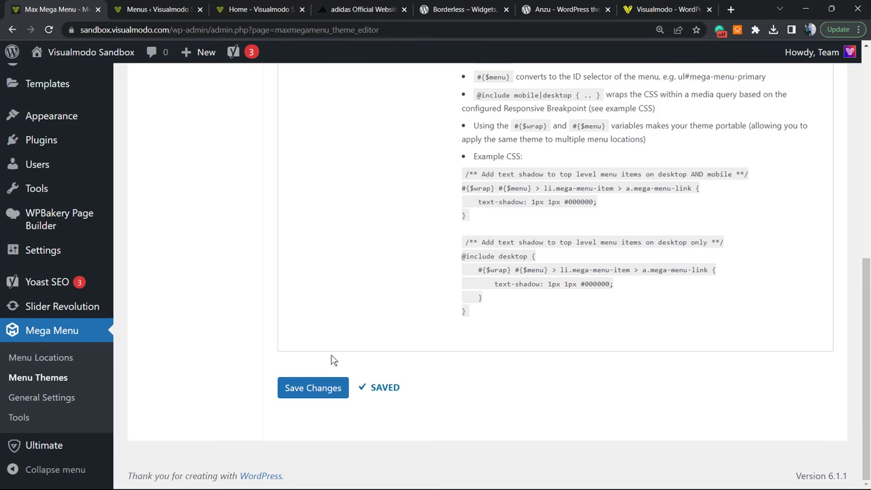
{"action": "scroll", "coordinate": [332, 356], "scroll_direction": "up", "scroll_amount": 10}
{"action": "left_click", "coordinate": [163, 7]}
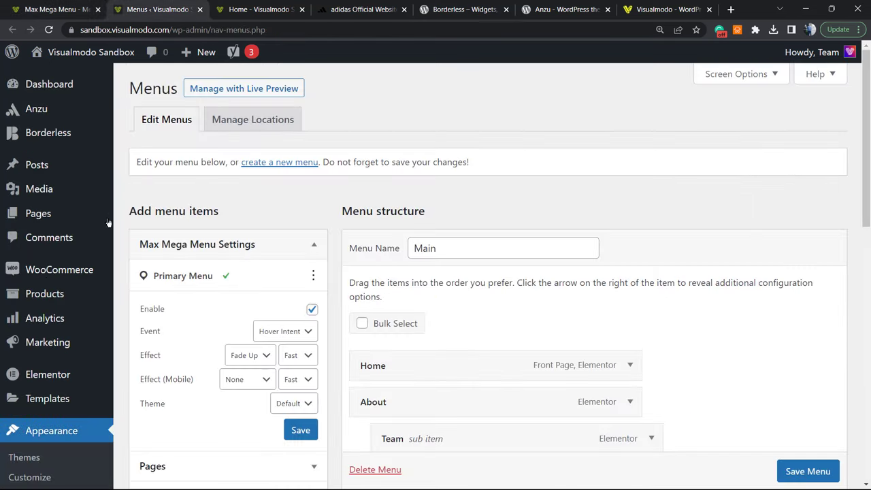
{"action": "scroll", "coordinate": [68, 245], "scroll_direction": "down", "scroll_amount": 5}
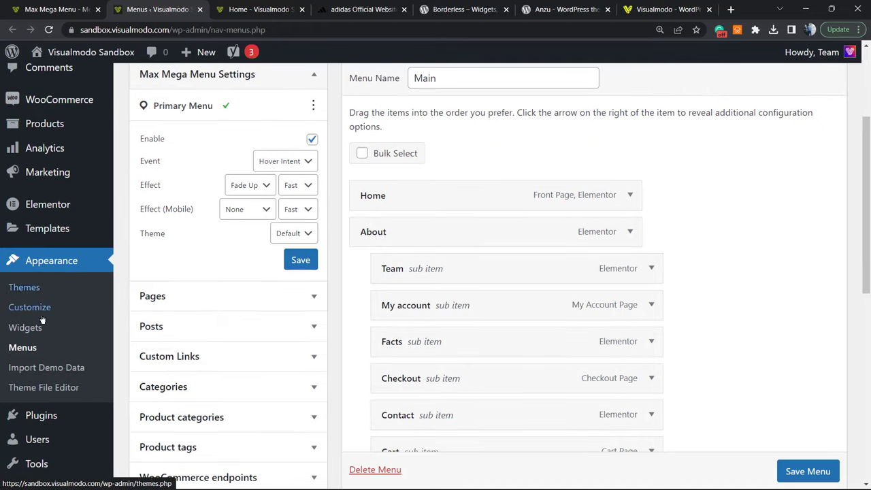
{"action": "scroll", "coordinate": [42, 320], "scroll_direction": "up", "scroll_amount": 5}
{"action": "scroll", "coordinate": [381, 313], "scroll_direction": "down", "scroll_amount": 2}
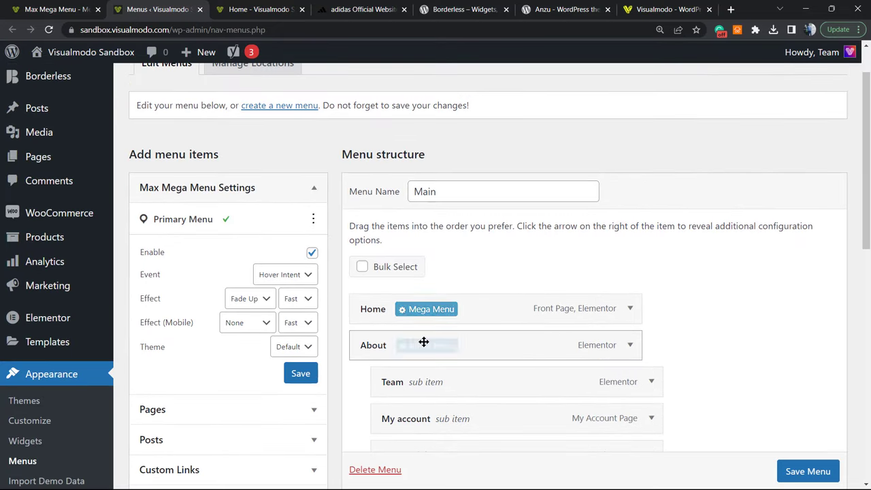
{"action": "scroll", "coordinate": [365, 345], "scroll_direction": "down", "scroll_amount": 1}
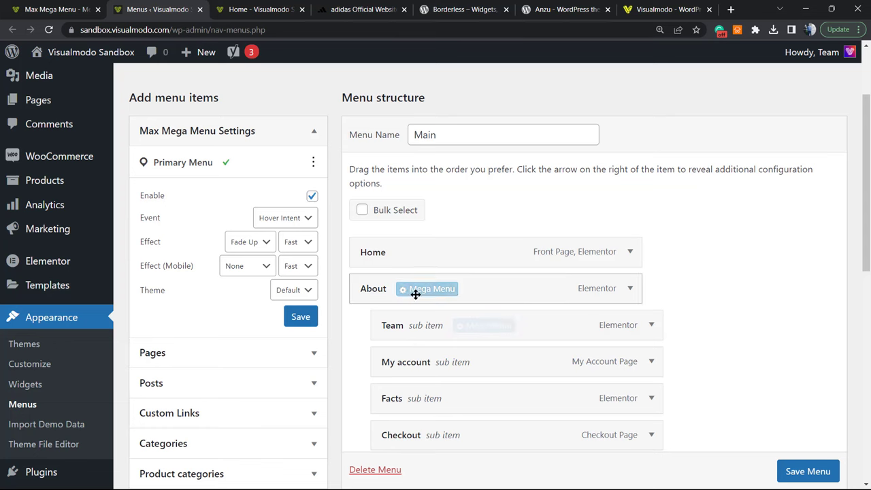
{"action": "scroll", "coordinate": [481, 306], "scroll_direction": "down", "scroll_amount": 4}
{"action": "scroll", "coordinate": [456, 314], "scroll_direction": "up", "scroll_amount": 3}
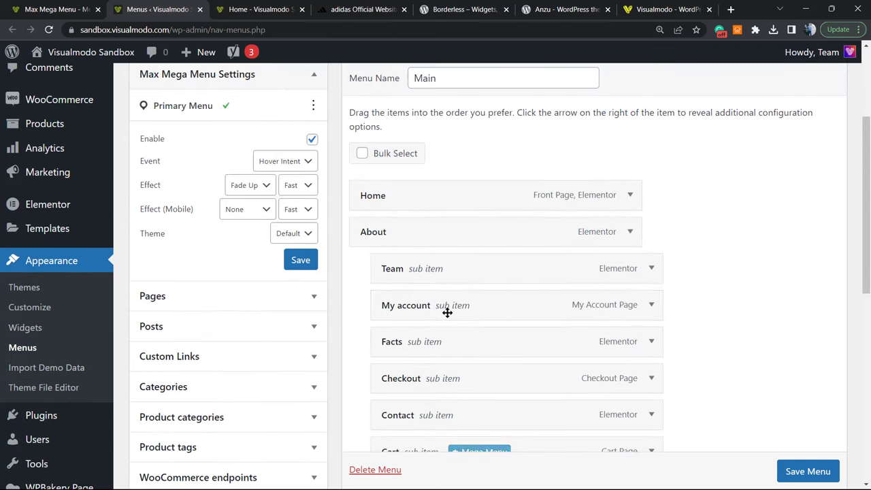
{"action": "scroll", "coordinate": [452, 291], "scroll_direction": "down", "scroll_amount": 4}
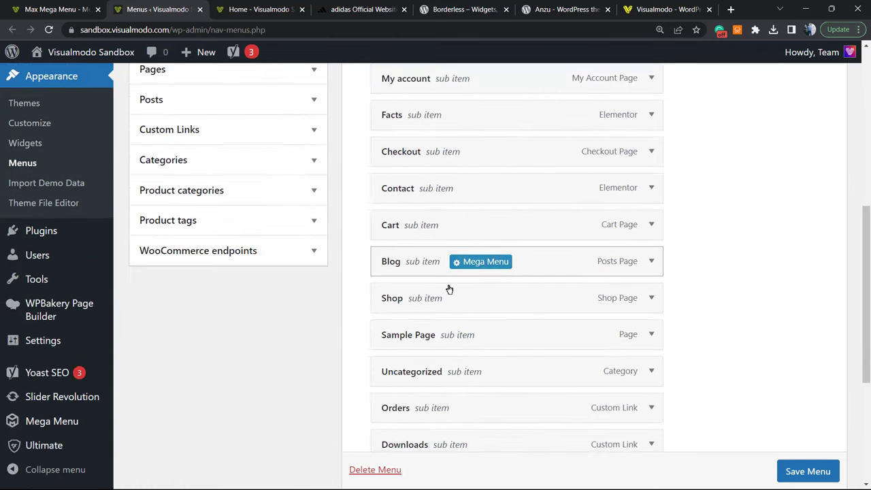
{"action": "scroll", "coordinate": [446, 342], "scroll_direction": "down", "scroll_amount": 3}
{"action": "scroll", "coordinate": [444, 335], "scroll_direction": "up", "scroll_amount": 7}
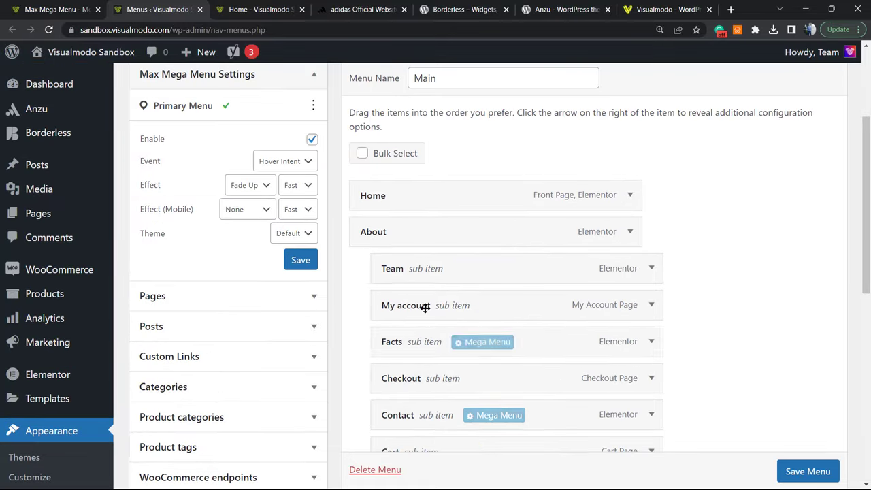
{"action": "scroll", "coordinate": [414, 319], "scroll_direction": "up", "scroll_amount": 1}
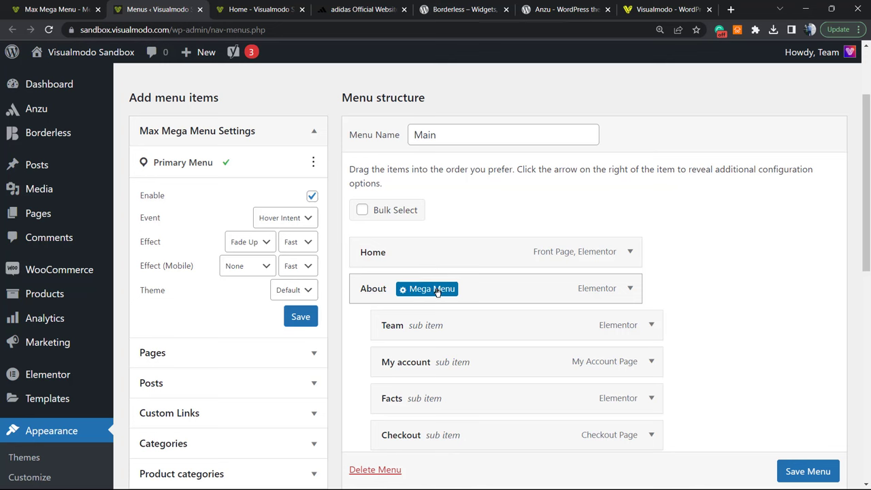
- Open About's Mega Menu grid layout panel and inspect its row settings and 3/12 sub-item column
{"action": "left_click", "coordinate": [435, 291]}
{"action": "left_click", "coordinate": [423, 291]}
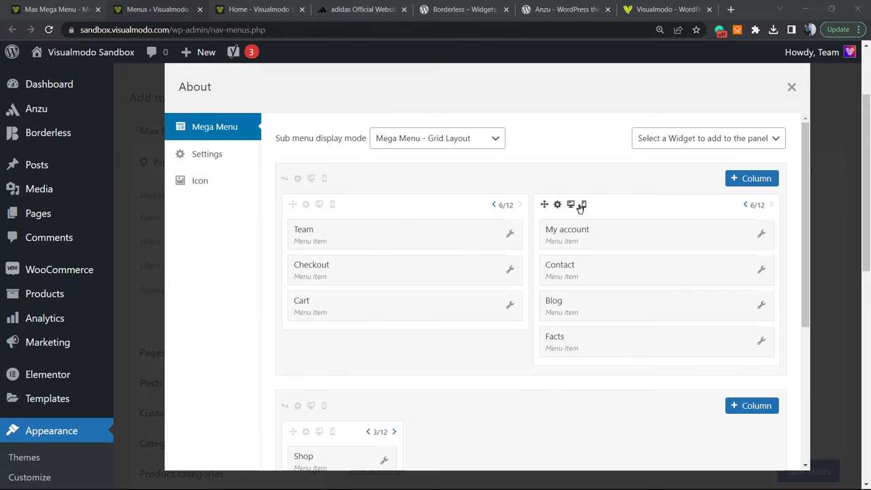
{"action": "scroll", "coordinate": [412, 292], "scroll_direction": "down", "scroll_amount": 3}
{"action": "scroll", "coordinate": [410, 288], "scroll_direction": "up", "scroll_amount": 3}
{"action": "scroll", "coordinate": [386, 211], "scroll_direction": "up", "scroll_amount": 2}
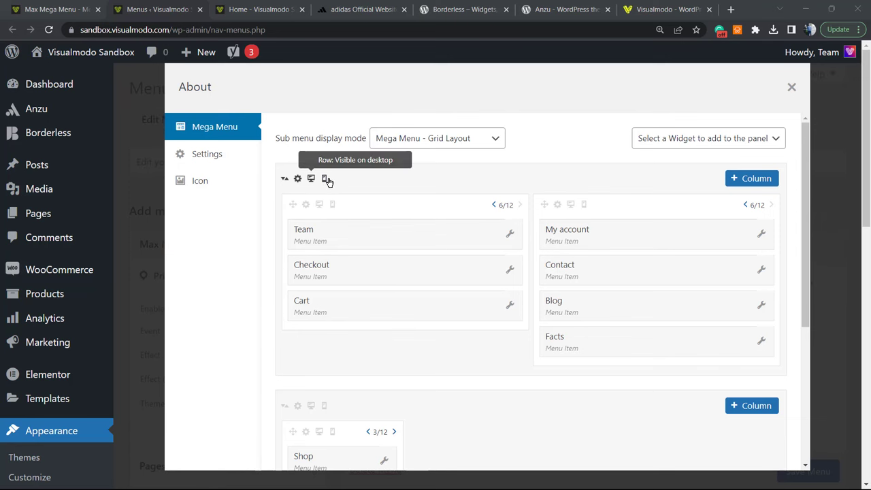
{"action": "left_click", "coordinate": [298, 179]}
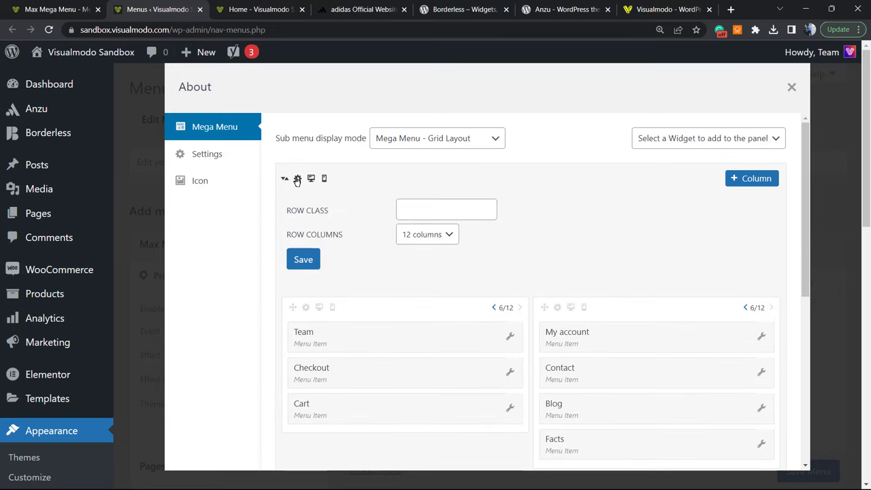
{"action": "left_click", "coordinate": [298, 179]}
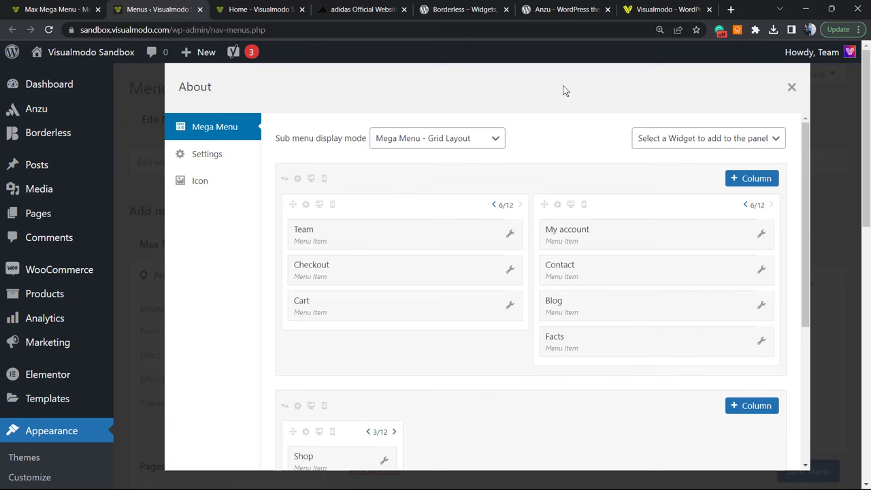
{"action": "scroll", "coordinate": [551, 170], "scroll_direction": "down", "scroll_amount": 3}
{"action": "scroll", "coordinate": [427, 281], "scroll_direction": "down", "scroll_amount": 5}
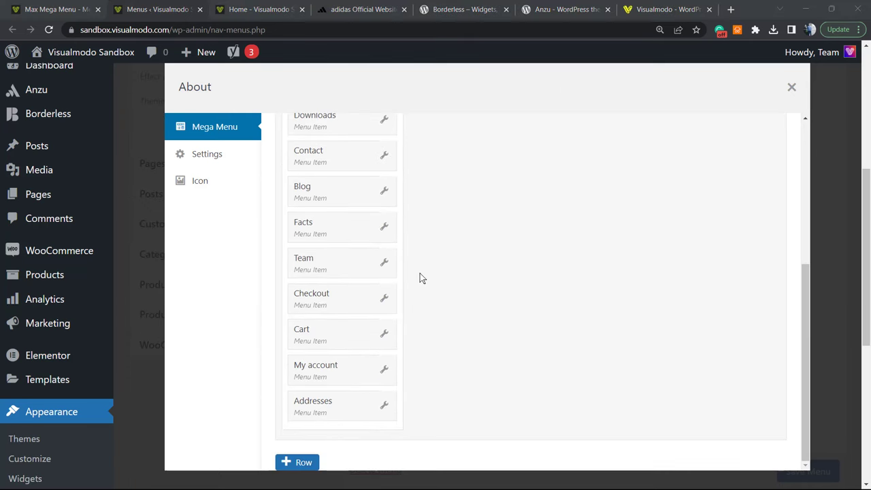
{"action": "scroll", "coordinate": [387, 232], "scroll_direction": "up", "scroll_amount": 5}
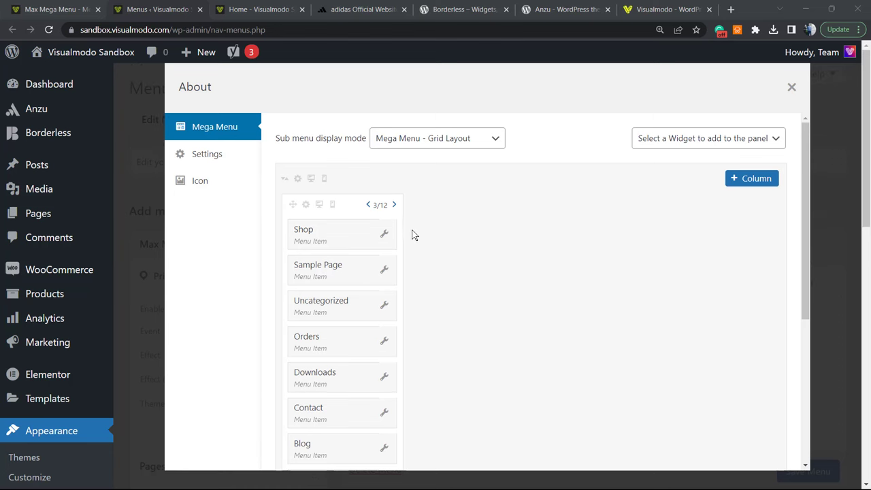
{"action": "scroll", "coordinate": [419, 242], "scroll_direction": "down", "scroll_amount": 1}
{"action": "scroll", "coordinate": [425, 254], "scroll_direction": "up", "scroll_amount": 1}
- Add two 3/12 columns and move Shop, Downloads, Blog and Team into the second
{"action": "left_click", "coordinate": [751, 177]}
{"action": "left_click", "coordinate": [744, 181]}
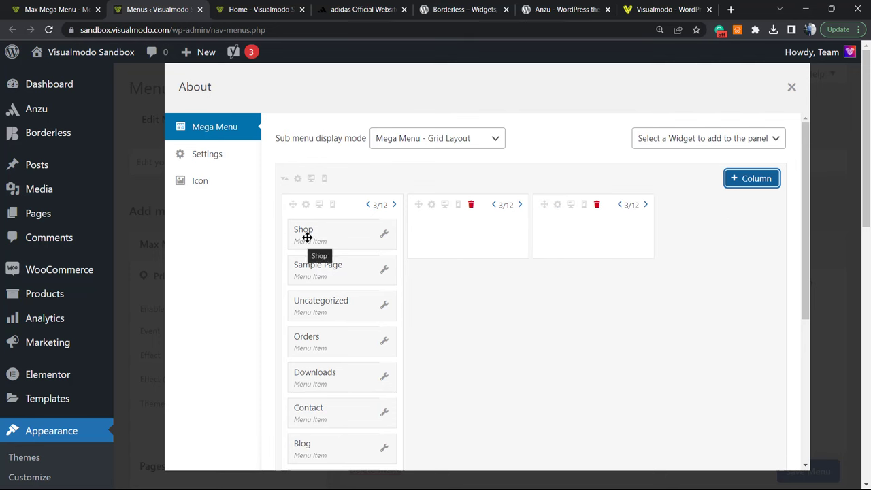
{"action": "left_click_drag", "start_coordinate": [305, 235], "coordinate": [435, 266]}
{"action": "left_click_drag", "start_coordinate": [329, 269], "coordinate": [453, 299]}
{"action": "left_click_drag", "start_coordinate": [299, 308], "coordinate": [443, 307]}
{"action": "scroll", "coordinate": [343, 280], "scroll_direction": "down", "scroll_amount": 1}
{"action": "left_click_drag", "start_coordinate": [343, 281], "coordinate": [445, 265]}
- Move Addresses alone into the third column and close the mega menu panel
{"action": "scroll", "coordinate": [334, 408], "scroll_direction": "down", "scroll_amount": 1}
{"action": "left_click_drag", "start_coordinate": [325, 400], "coordinate": [587, 190]}
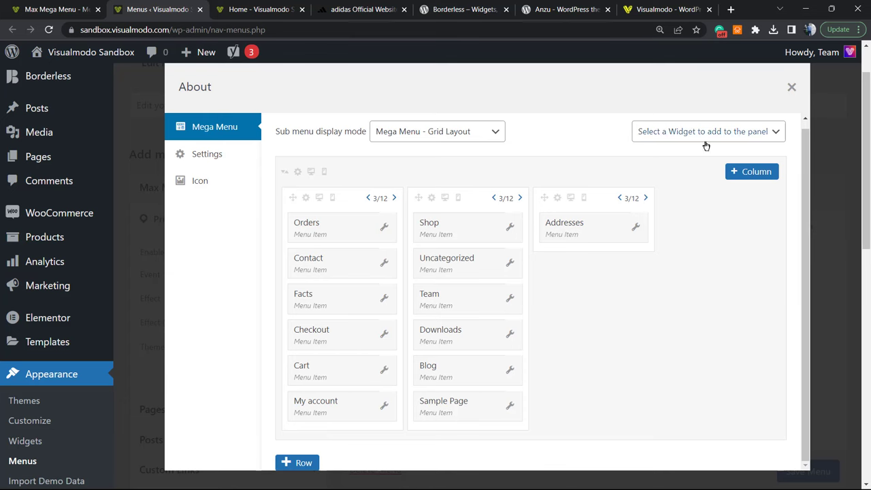
{"action": "left_click", "coordinate": [790, 88]}
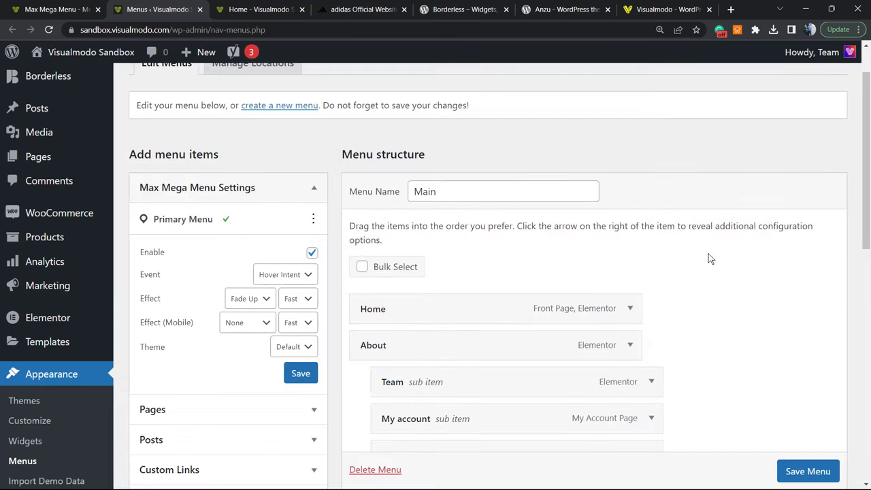
- Save the Main menu, reload the Business homepage, and preview About's three-column mega panel
{"action": "left_click", "coordinate": [784, 464]}
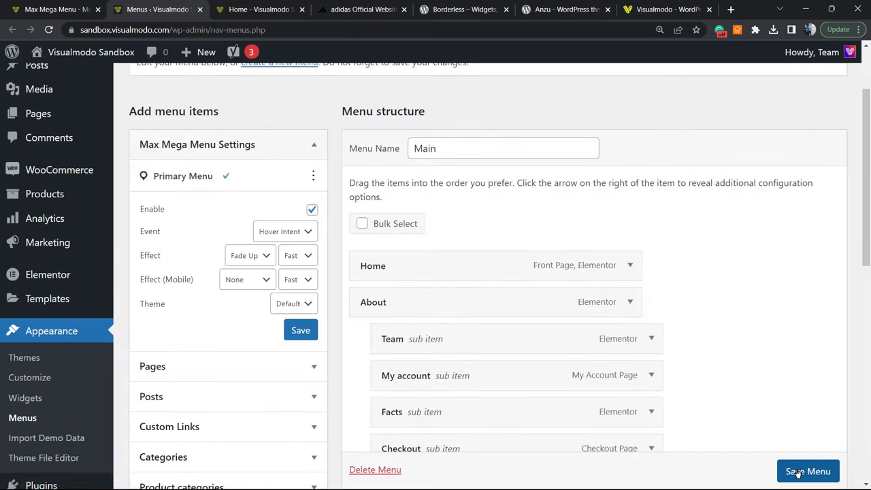
{"action": "left_click", "coordinate": [257, 10]}
{"action": "key", "text": "F5"}
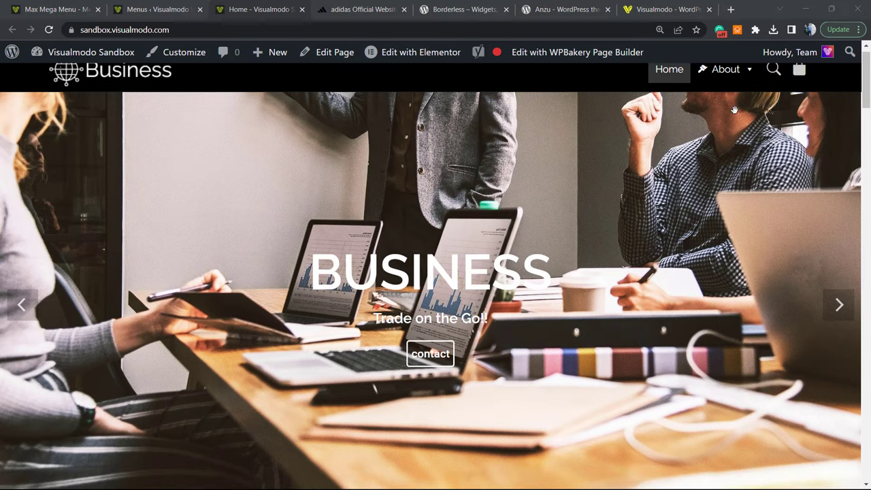
{"action": "mouse_move", "coordinate": [725, 70]}
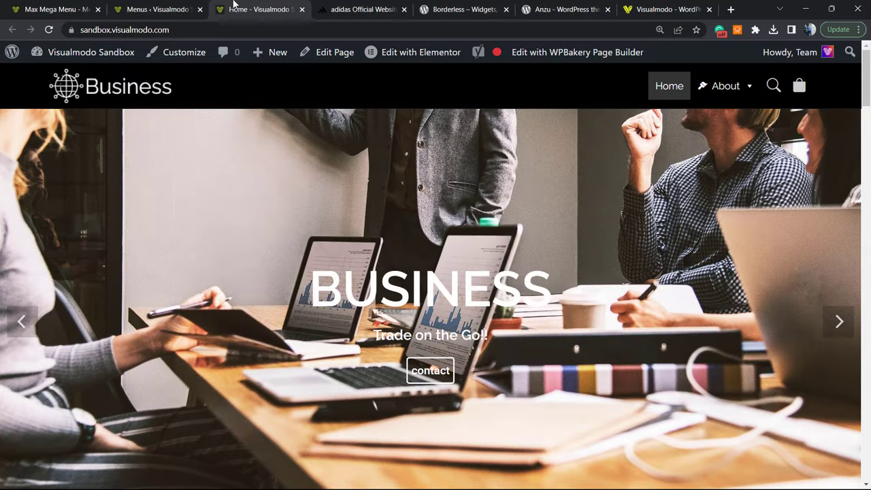
- Reopen About's mega menu settings and review its general settings and icon position choices
{"action": "left_click", "coordinate": [156, 9]}
{"action": "scroll", "coordinate": [327, 304], "scroll_direction": "down", "scroll_amount": 2}
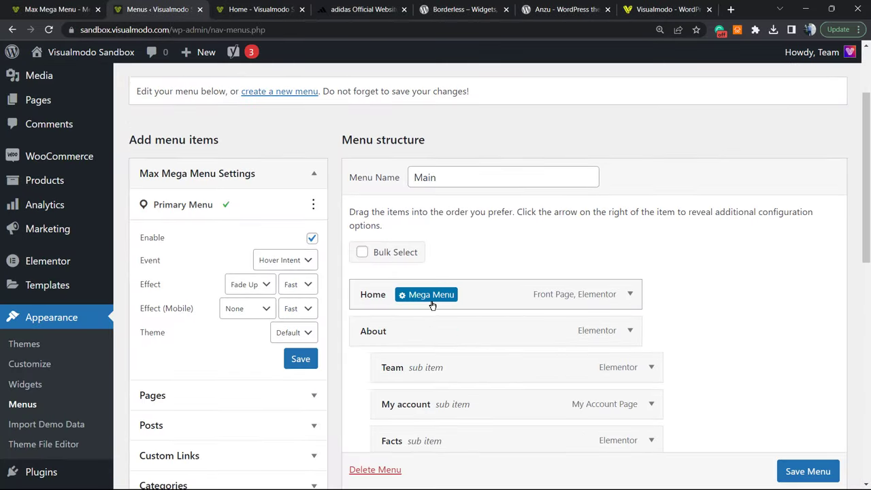
{"action": "left_click", "coordinate": [429, 331]}
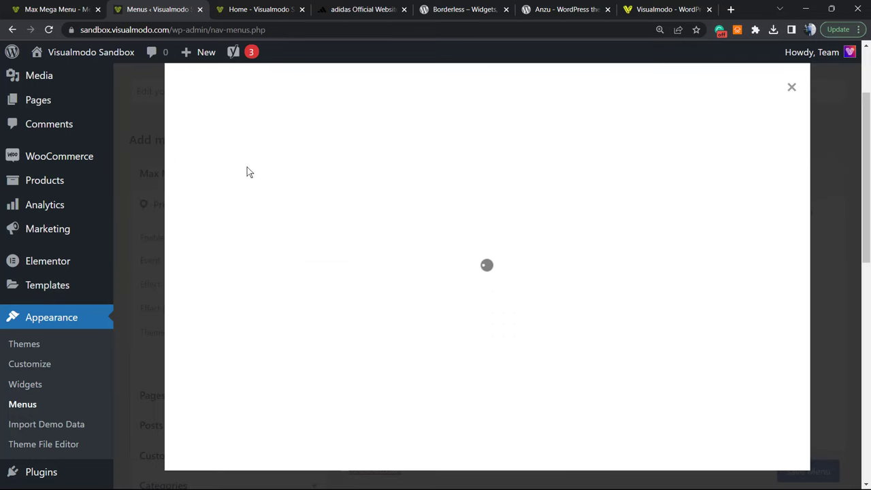
{"action": "left_click", "coordinate": [216, 156]}
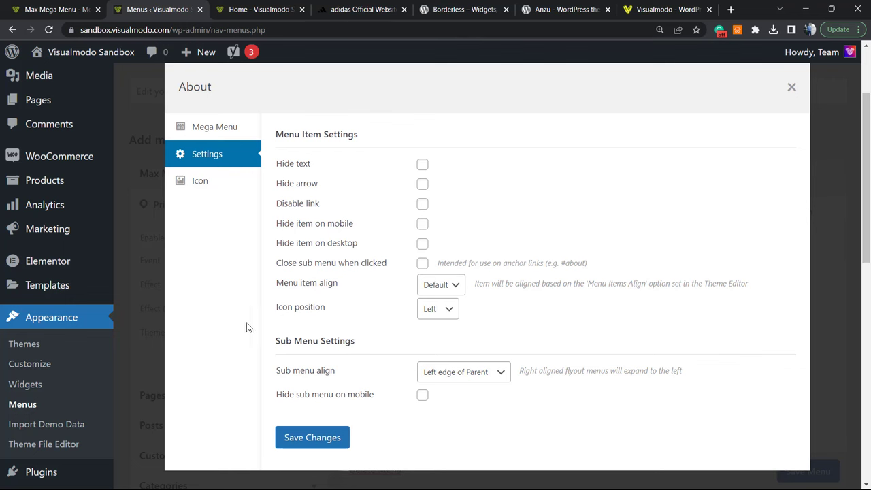
{"action": "left_click", "coordinate": [438, 307]}
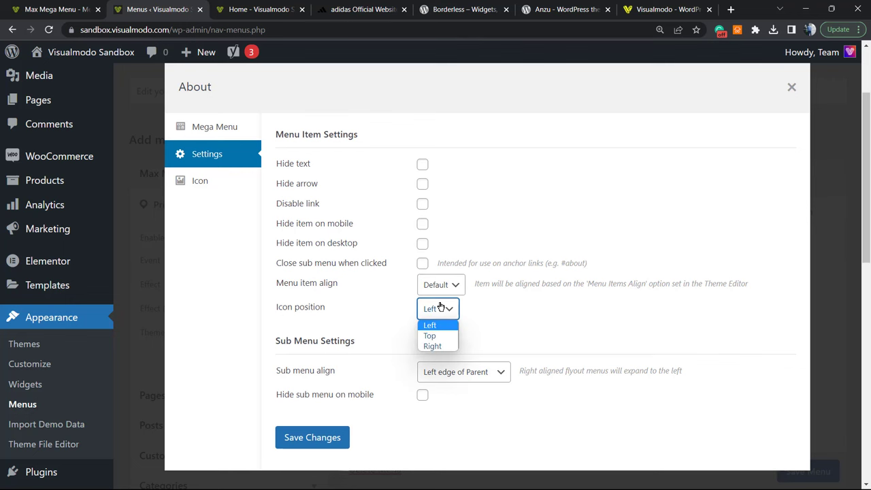
{"action": "left_click", "coordinate": [246, 299]}
- Give About the house Dashicon and return to its three-column grid layout
{"action": "left_click", "coordinate": [218, 185]}
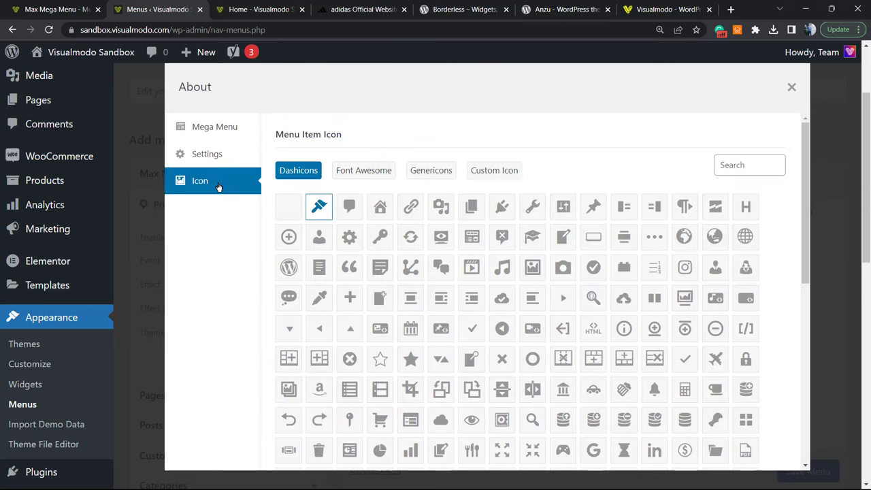
{"action": "left_click", "coordinate": [379, 207]}
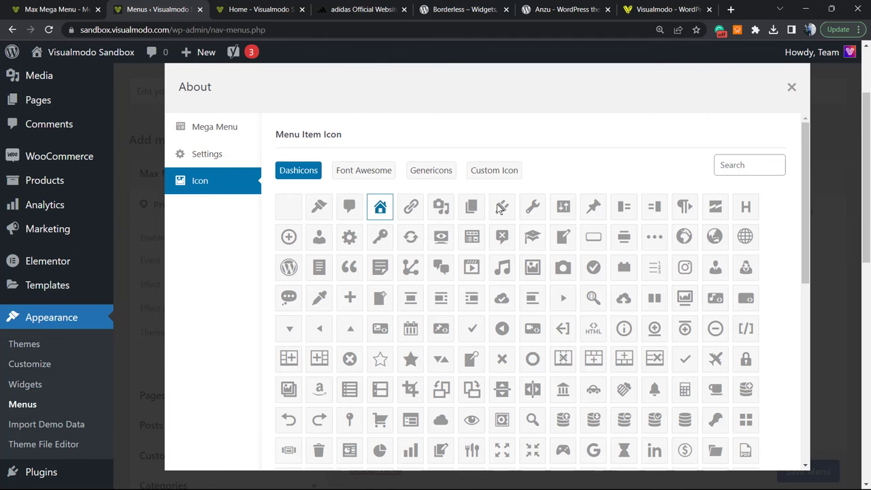
{"action": "scroll", "coordinate": [539, 178], "scroll_direction": "down", "scroll_amount": 5}
{"action": "scroll", "coordinate": [420, 132], "scroll_direction": "up", "scroll_amount": 5}
{"action": "left_click", "coordinate": [224, 127]}
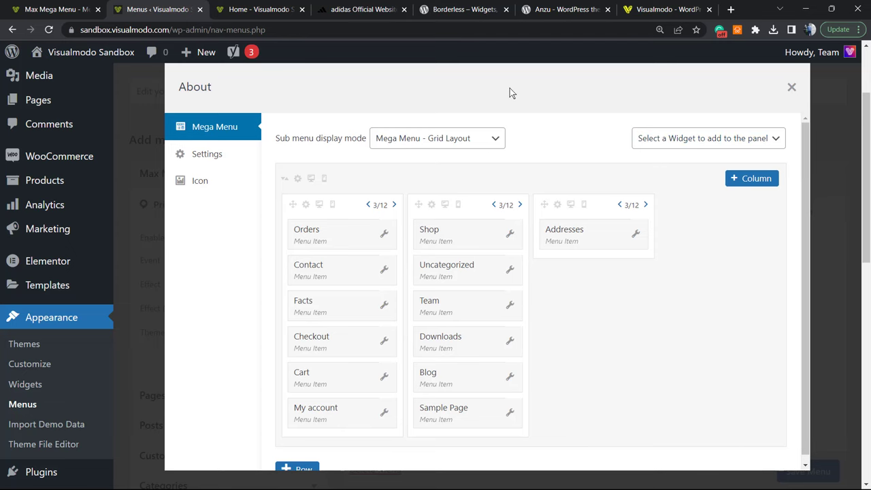
- Add a fourth column to the About grid row and choose the Recent Posts widget
{"action": "scroll", "coordinate": [548, 163], "scroll_direction": "down", "scroll_amount": 3}
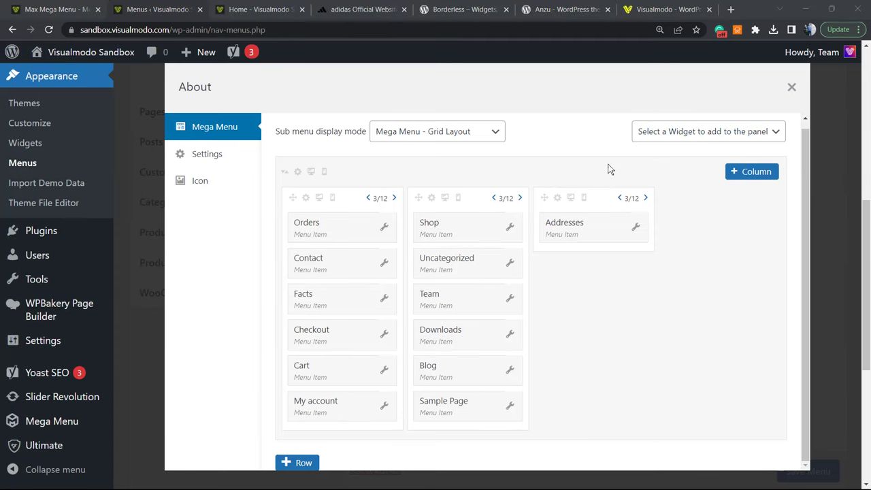
{"action": "left_click", "coordinate": [760, 174]}
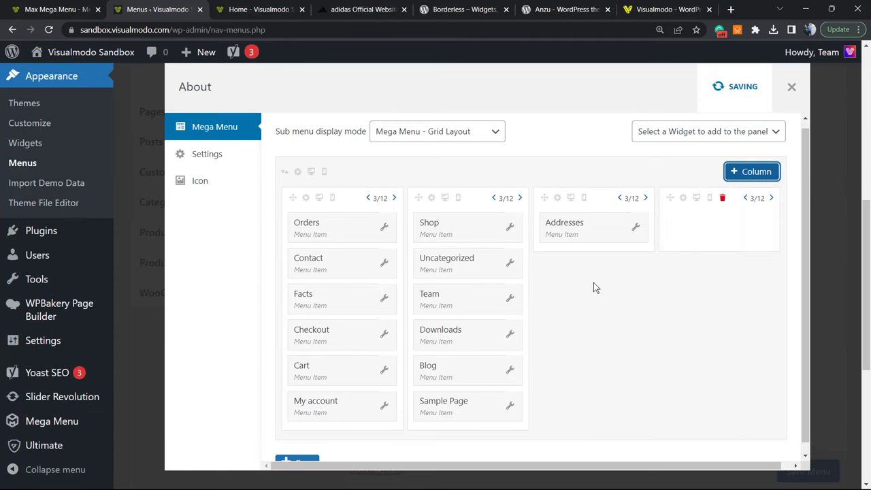
{"action": "left_click", "coordinate": [661, 136]}
{"action": "scroll", "coordinate": [701, 244], "scroll_direction": "down", "scroll_amount": 3}
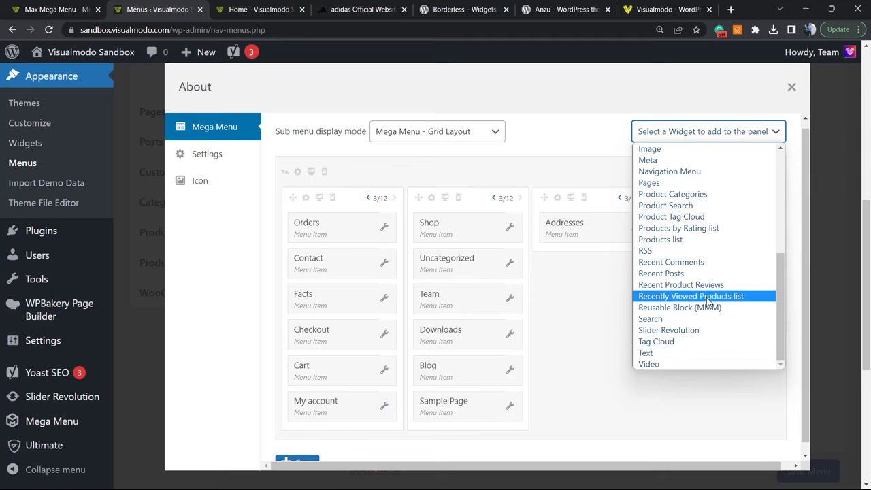
{"action": "left_click", "coordinate": [702, 273]}
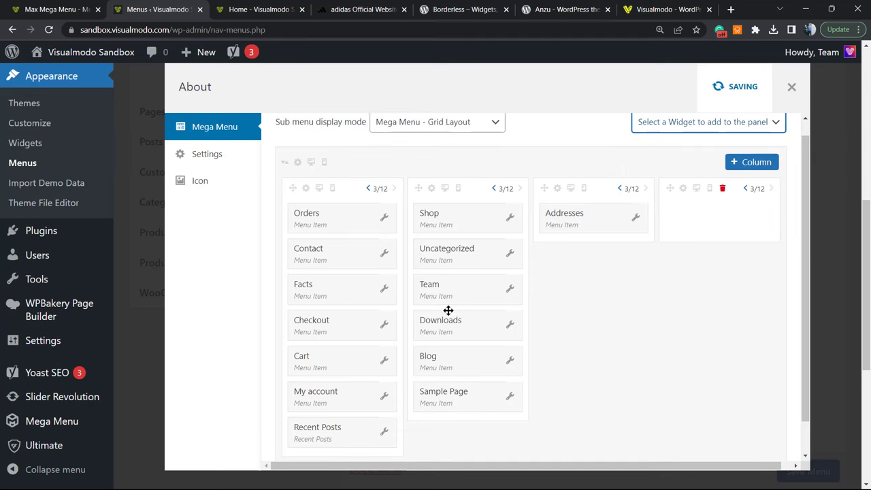
- Place Recent Posts alone in the fourth column, save its settings, and close the dialog
{"action": "left_click_drag", "start_coordinate": [318, 433], "coordinate": [705, 216]}
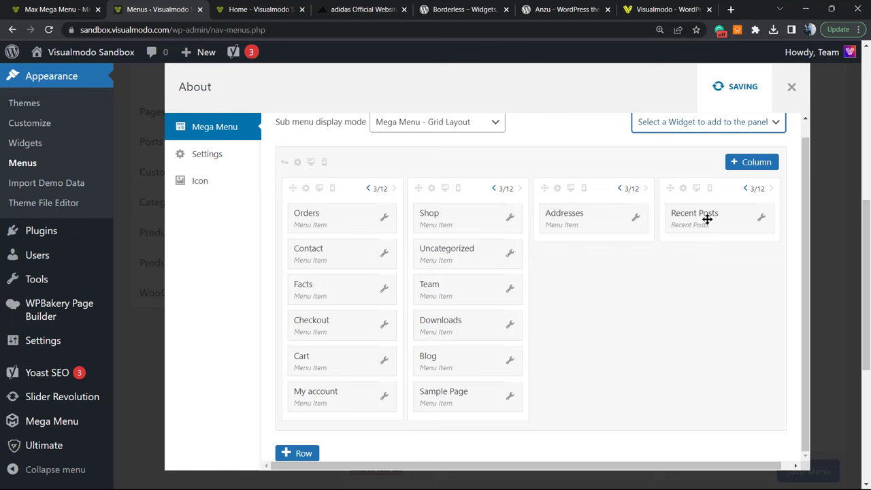
{"action": "left_click", "coordinate": [761, 219]}
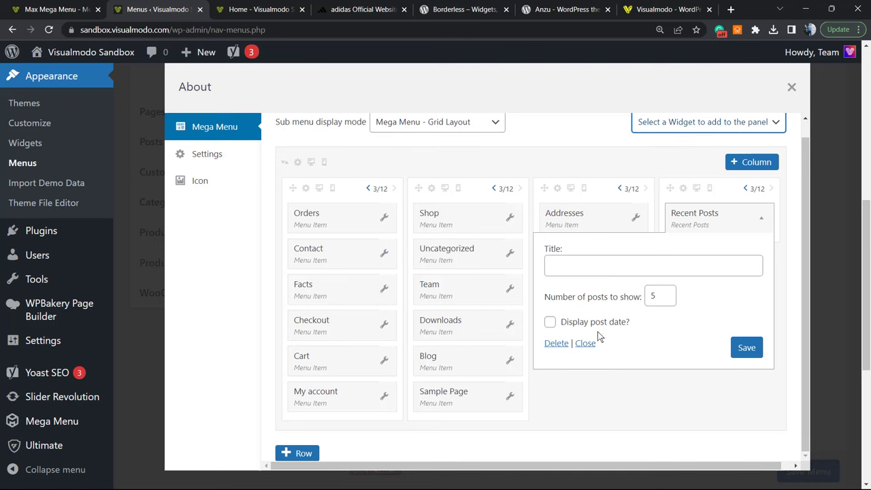
{"action": "left_click", "coordinate": [735, 346]}
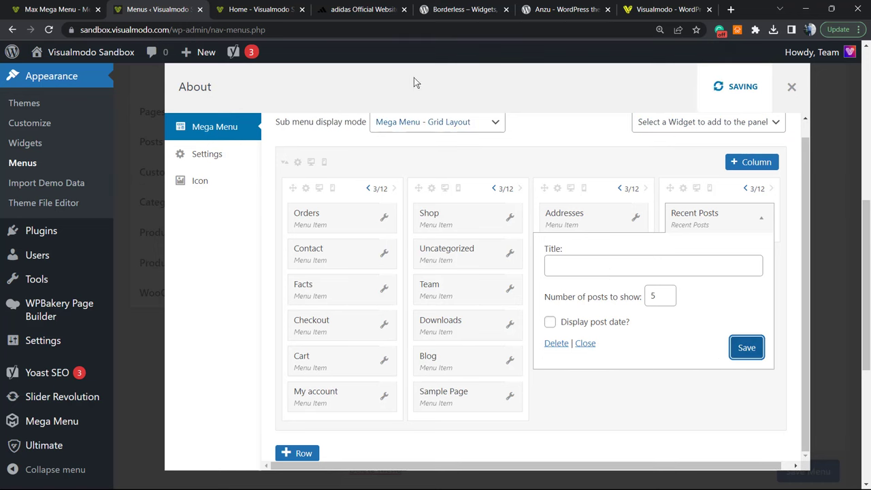
{"action": "left_click", "coordinate": [791, 88]}
- Save the menu and preview the About mega menu on the live homepage
{"action": "scroll", "coordinate": [789, 449], "scroll_direction": "down", "scroll_amount": 1}
{"action": "left_click", "coordinate": [797, 476]}
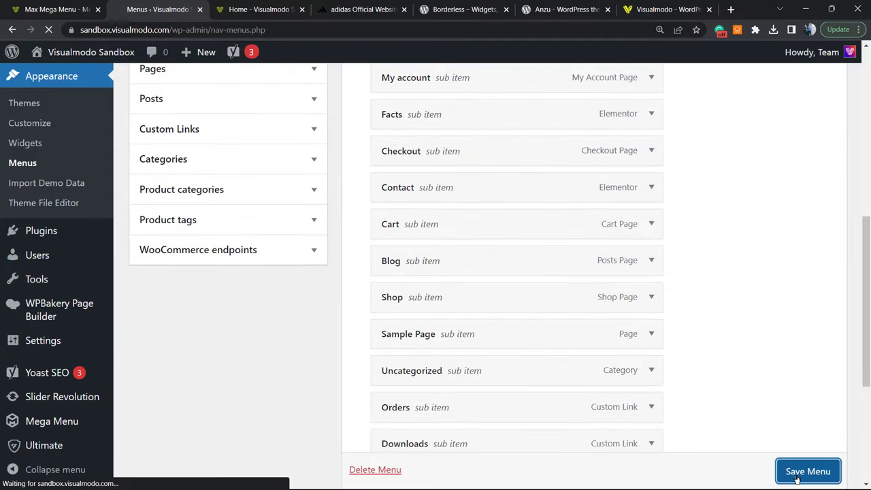
{"action": "left_click", "coordinate": [289, 9]}
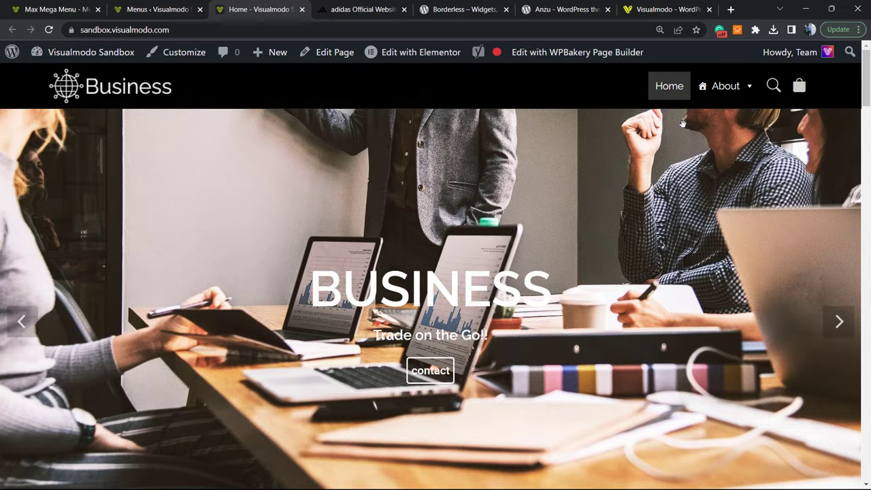
{"action": "mouse_move", "coordinate": [725, 91]}
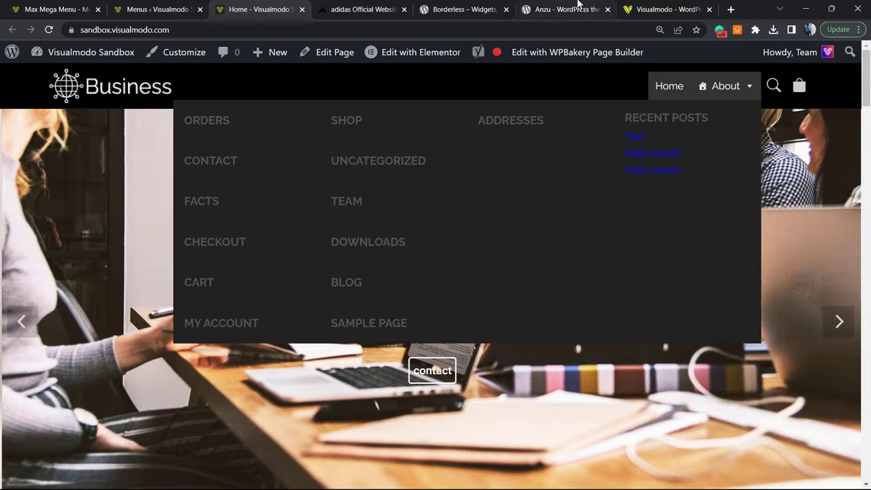
- Return to the Menus page and reopen About's mega menu settings
{"action": "left_click", "coordinate": [577, 6]}
{"action": "left_click", "coordinate": [347, 8]}
{"action": "left_click", "coordinate": [259, 8]}
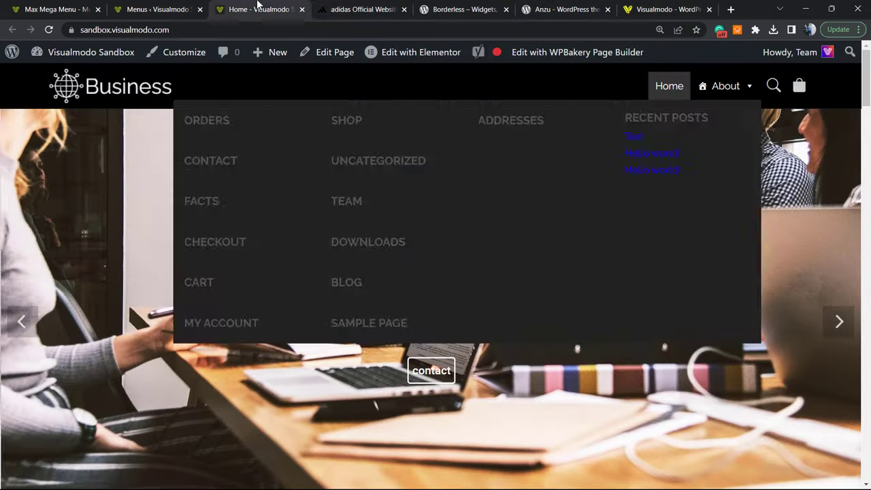
{"action": "left_click", "coordinate": [186, 6]}
{"action": "scroll", "coordinate": [442, 374], "scroll_direction": "down", "scroll_amount": 1}
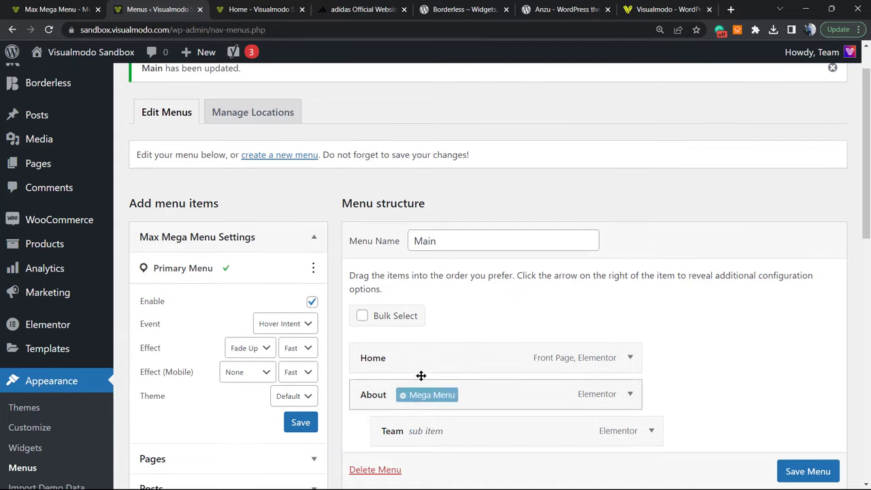
{"action": "left_click", "coordinate": [428, 393]}
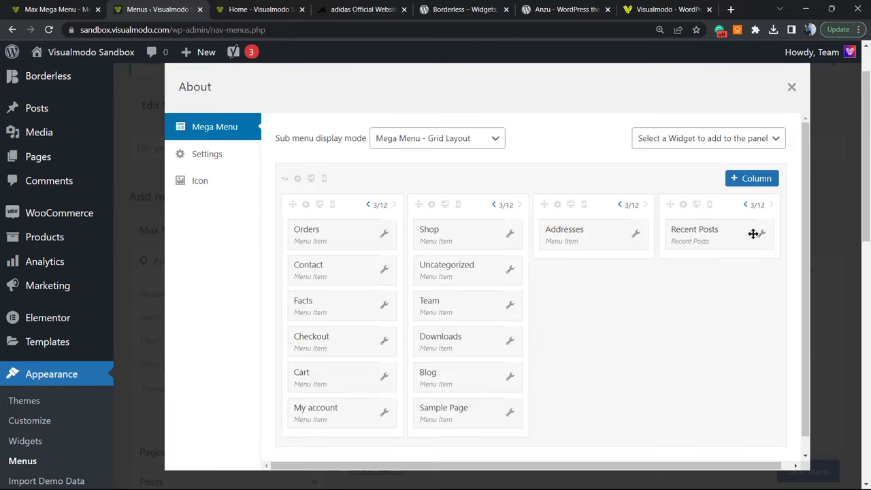
- Delete the Recent Posts widget and its now-empty fourth column
{"action": "left_click", "coordinate": [758, 236]}
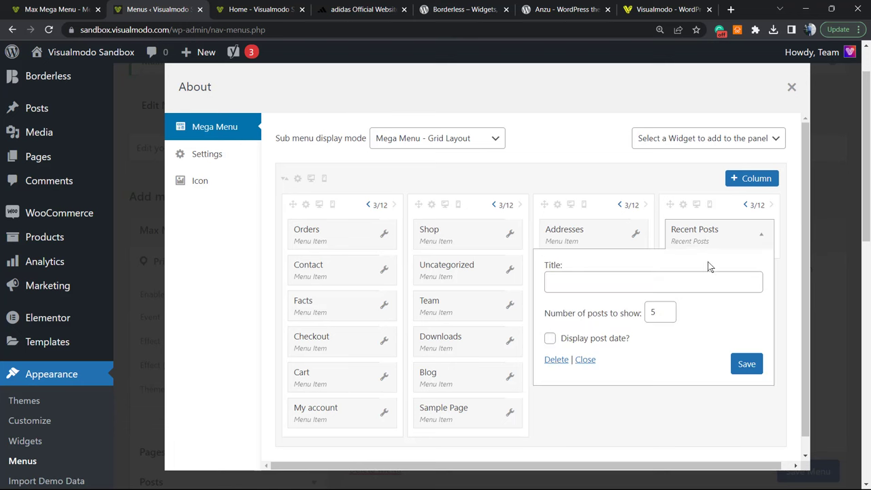
{"action": "left_click", "coordinate": [558, 360]}
{"action": "mouse_move", "coordinate": [759, 214]}
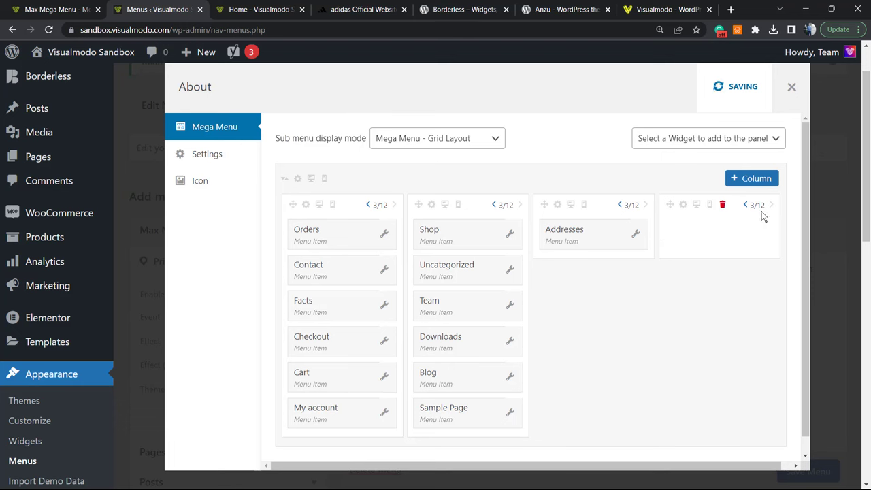
{"action": "left_click", "coordinate": [720, 205]}
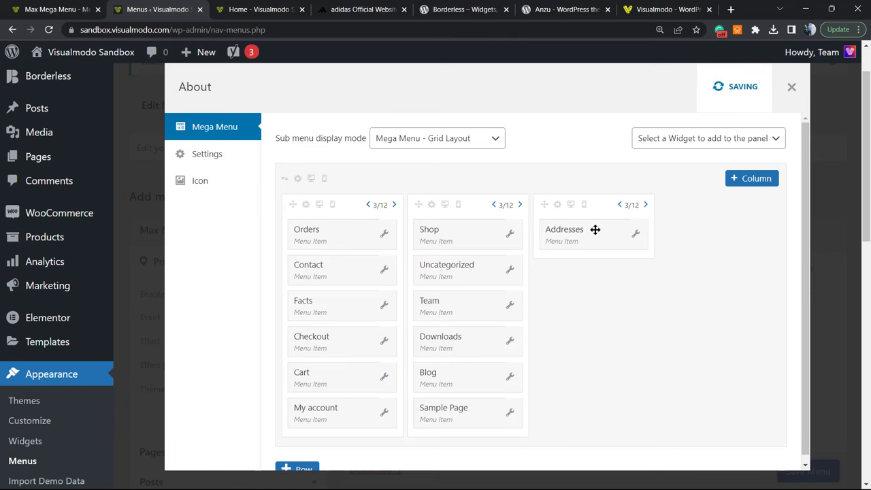
- Add an Image widget and place it under Addresses in the third column
{"action": "left_click", "coordinate": [726, 141]}
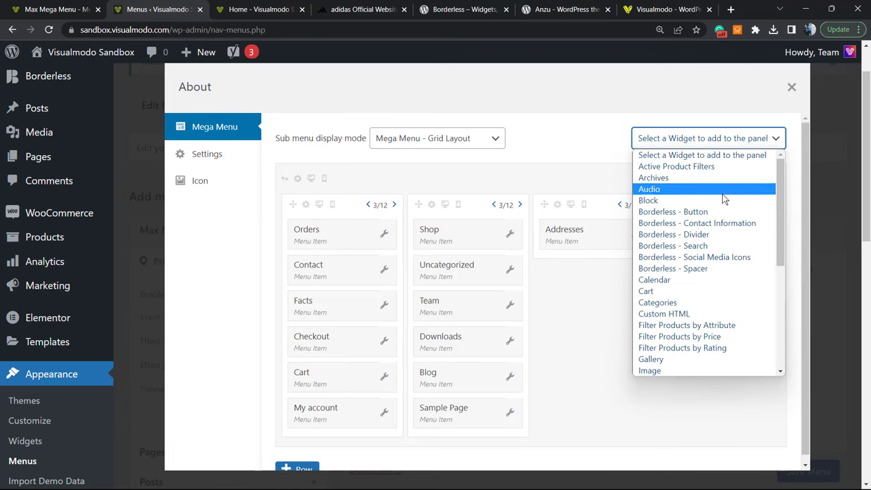
{"action": "scroll", "coordinate": [693, 212], "scroll_direction": "down", "scroll_amount": 3}
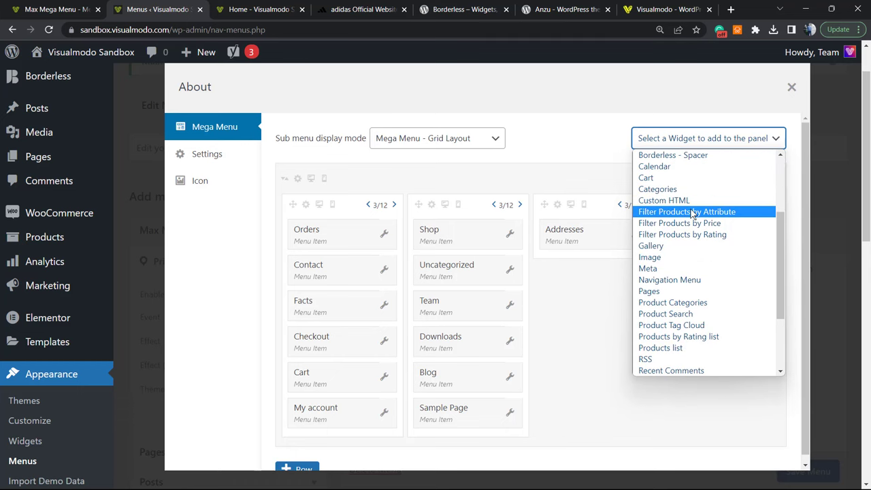
{"action": "scroll", "coordinate": [687, 214], "scroll_direction": "down", "scroll_amount": 3}
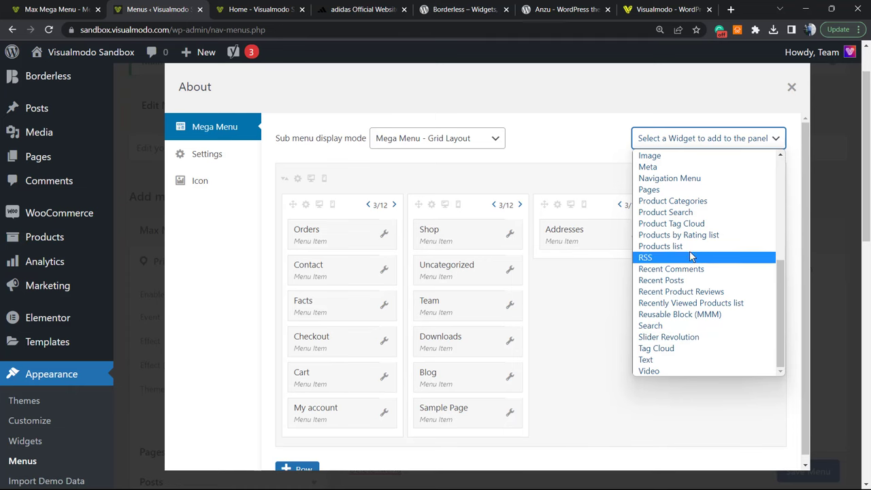
{"action": "scroll", "coordinate": [705, 321], "scroll_direction": "up", "scroll_amount": 5}
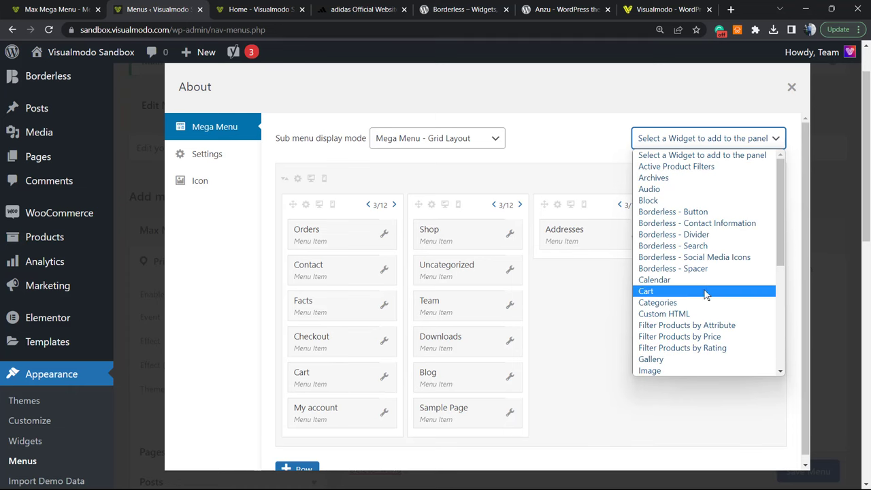
{"action": "left_click", "coordinate": [707, 369]}
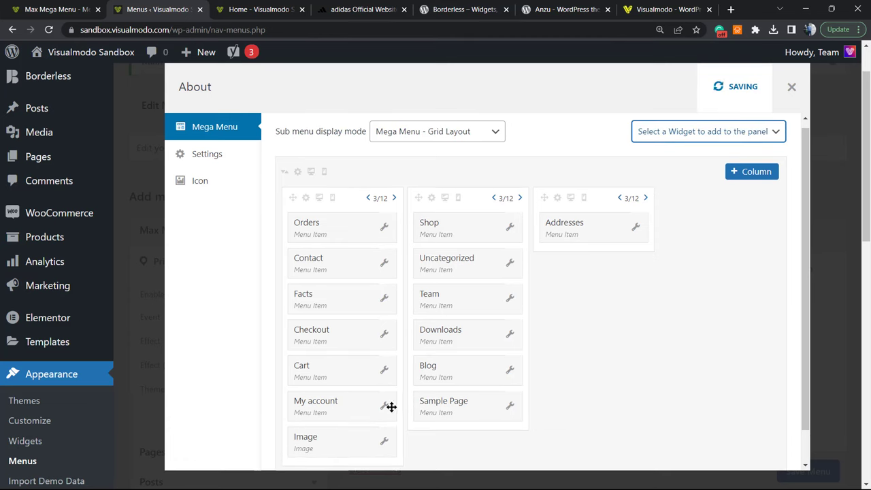
{"action": "left_click_drag", "start_coordinate": [391, 406], "coordinate": [606, 262]}
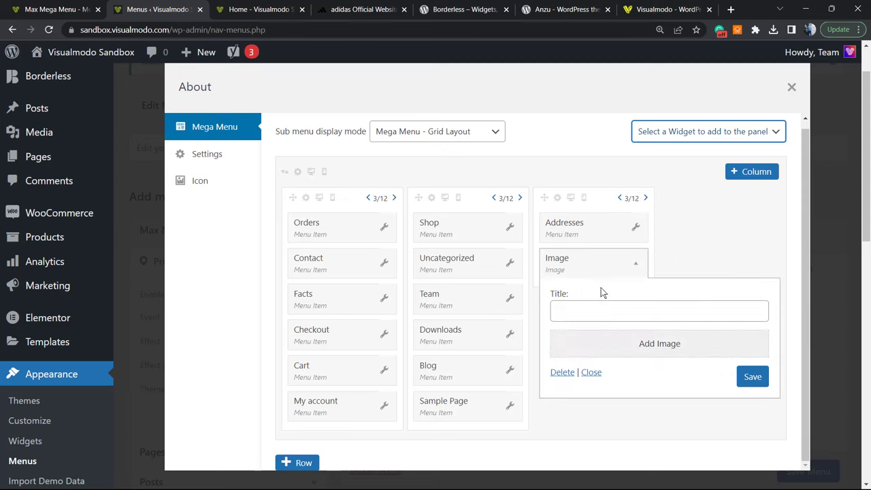
- Choose the green line chart laptop photo from the Media Library for the Image widget and save
{"action": "left_click", "coordinate": [633, 352]}
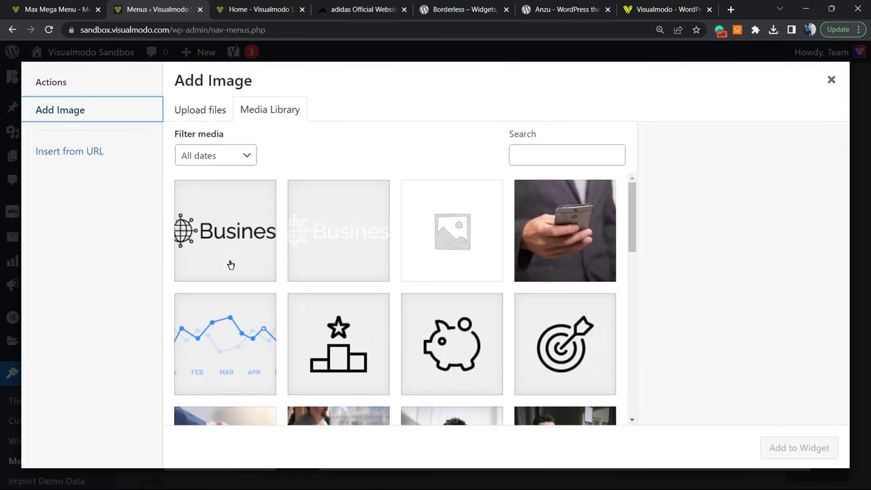
{"action": "scroll", "coordinate": [347, 285], "scroll_direction": "down", "scroll_amount": 5}
{"action": "scroll", "coordinate": [321, 268], "scroll_direction": "down", "scroll_amount": 2}
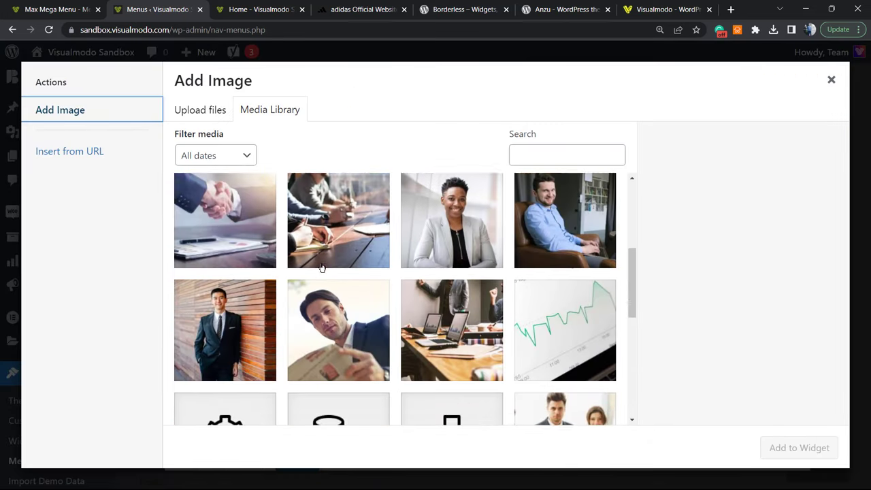
{"action": "scroll", "coordinate": [354, 313], "scroll_direction": "up", "scroll_amount": 2}
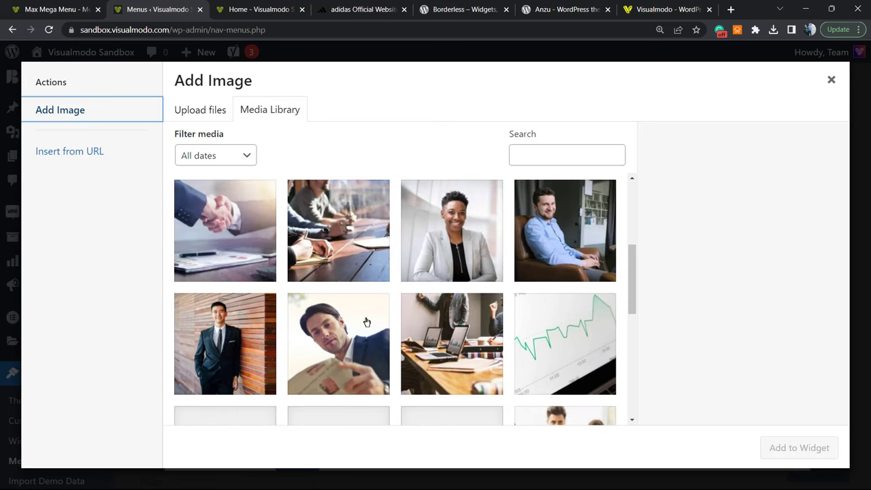
{"action": "left_click", "coordinate": [546, 345]}
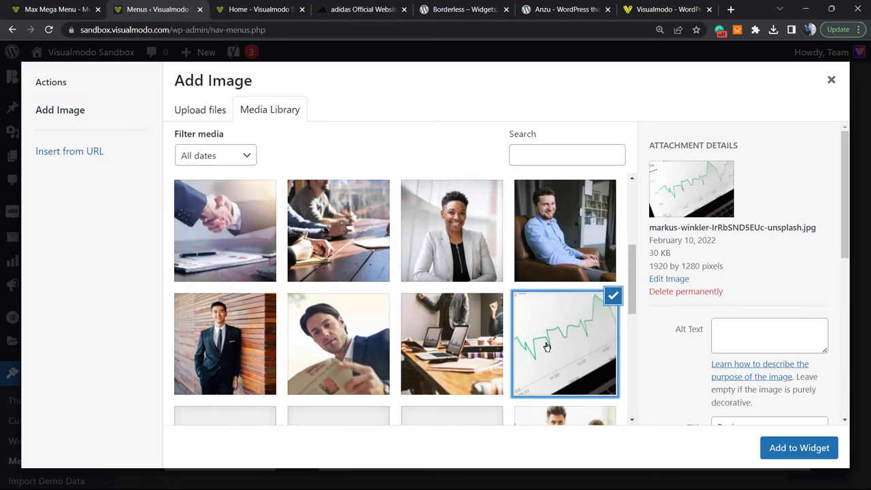
{"action": "left_click", "coordinate": [793, 440]}
{"action": "scroll", "coordinate": [630, 293], "scroll_direction": "down", "scroll_amount": 1}
{"action": "scroll", "coordinate": [627, 368], "scroll_direction": "down", "scroll_amount": 2}
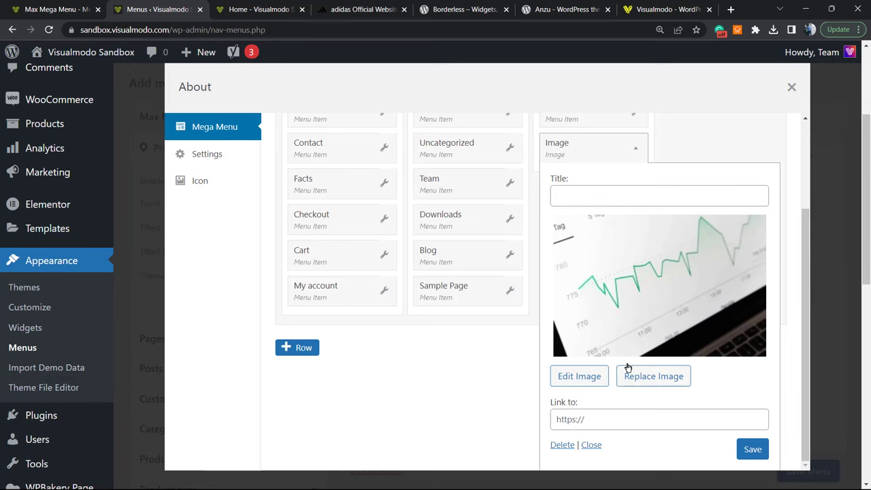
{"action": "left_click", "coordinate": [747, 451]}
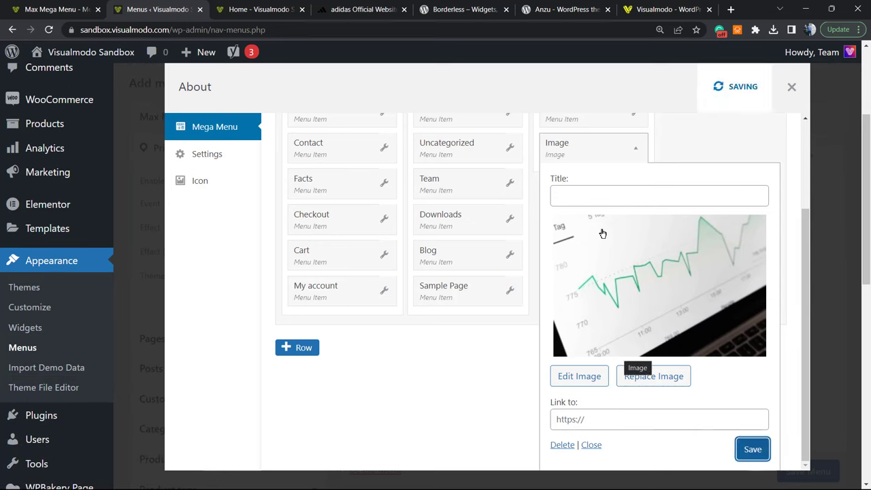
{"action": "left_click", "coordinate": [249, 5]}
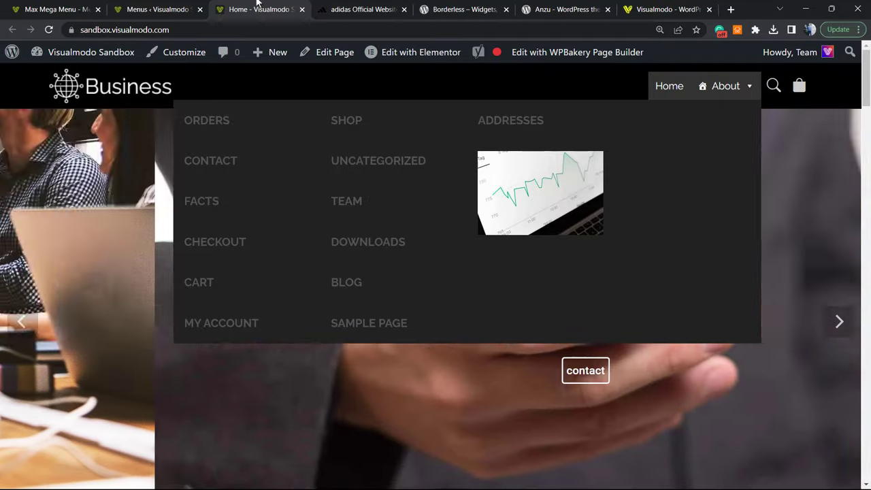
{"action": "left_click", "coordinate": [151, 6]}
{"action": "scroll", "coordinate": [696, 166], "scroll_direction": "up", "scroll_amount": 2}
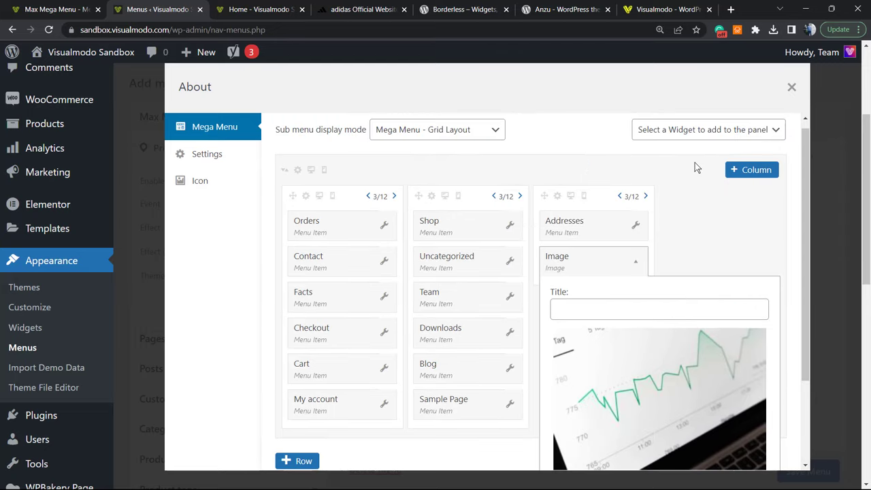
- Close the About mega menu settings and start dragging Main menu items into nested positions
{"action": "left_click", "coordinate": [791, 89]}
{"action": "scroll", "coordinate": [553, 249], "scroll_direction": "down", "scroll_amount": 3}
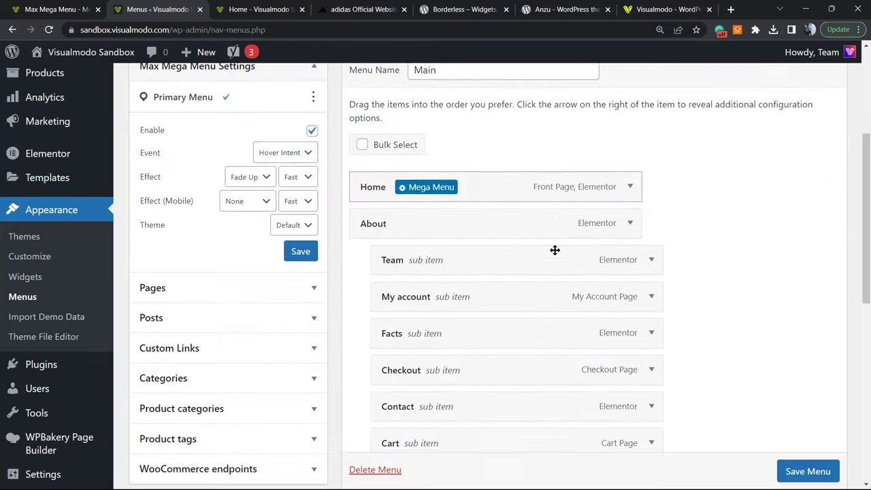
{"action": "mouse_move", "coordinate": [542, 270]}
{"action": "left_click_drag", "start_coordinate": [424, 233], "coordinate": [450, 233]}
{"action": "left_click_drag", "start_coordinate": [436, 269], "coordinate": [462, 298]}
{"action": "scroll", "coordinate": [449, 308], "scroll_direction": "down", "scroll_amount": 1}
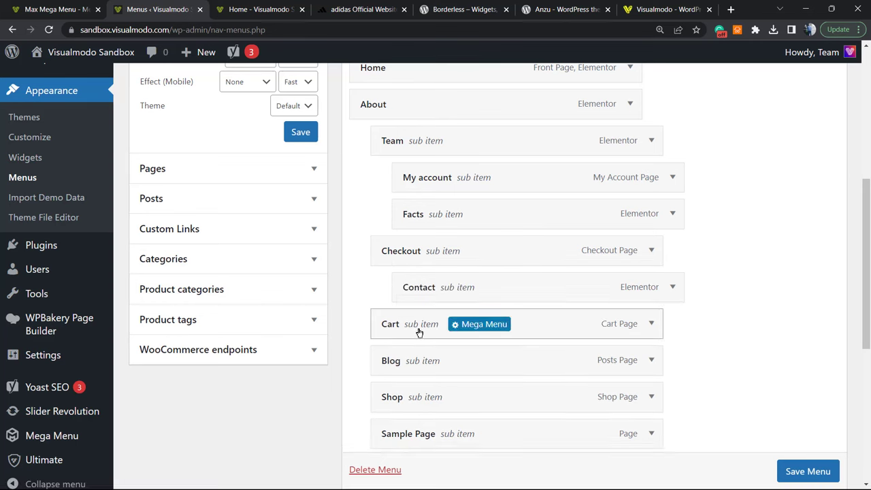
{"action": "left_click_drag", "start_coordinate": [418, 333], "coordinate": [468, 351]}
- Finish nesting Sample Page under Blog and Orders, Downloads, Addresses under Uncategorized, then save
{"action": "scroll", "coordinate": [451, 340], "scroll_direction": "down", "scroll_amount": 1}
{"action": "left_click_drag", "start_coordinate": [448, 383], "coordinate": [468, 397]}
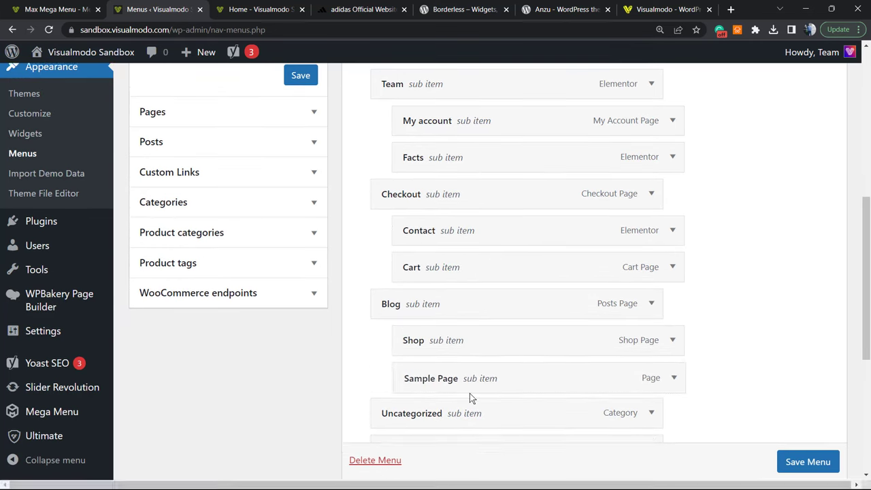
{"action": "scroll", "coordinate": [383, 204], "scroll_direction": "up", "scroll_amount": 2}
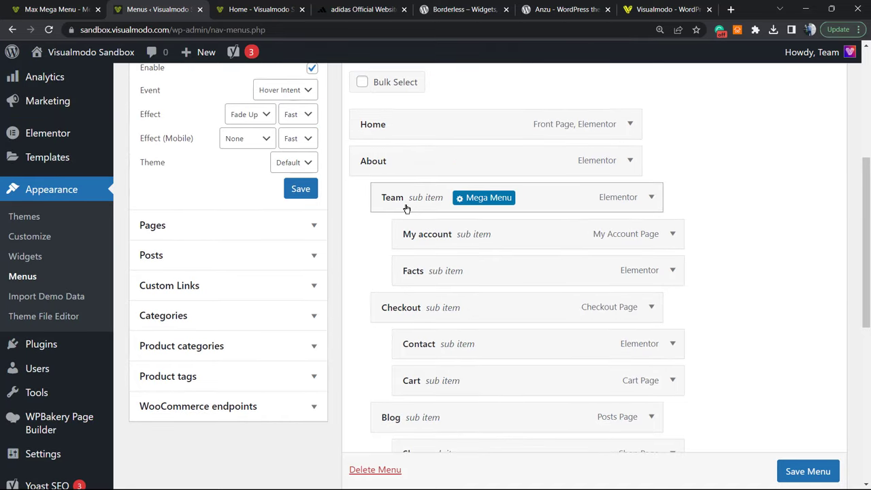
{"action": "scroll", "coordinate": [446, 283], "scroll_direction": "down", "scroll_amount": 3}
{"action": "scroll", "coordinate": [449, 281], "scroll_direction": "down", "scroll_amount": 1}
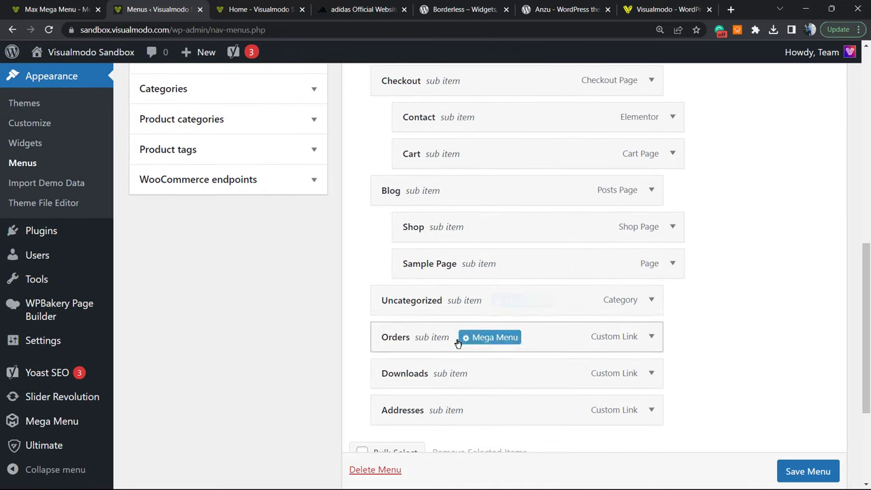
{"action": "left_click_drag", "start_coordinate": [515, 336], "coordinate": [485, 343]}
{"action": "left_click_drag", "start_coordinate": [486, 385], "coordinate": [472, 434]}
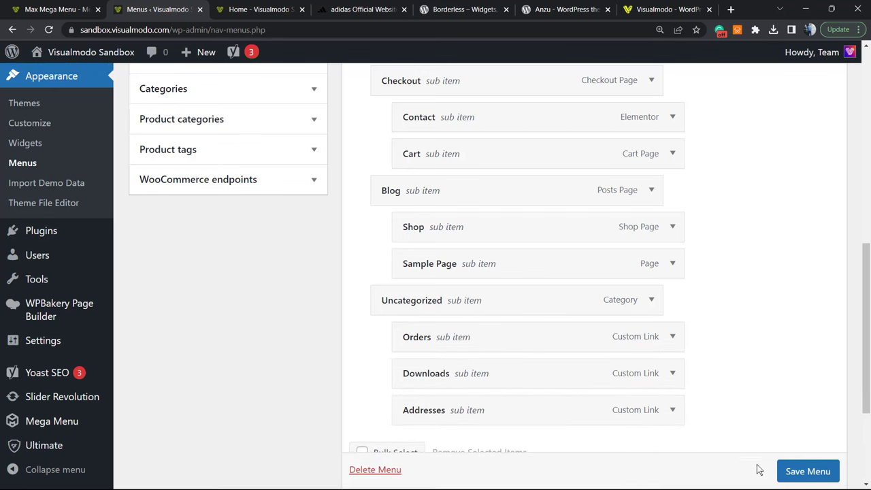
{"action": "left_click", "coordinate": [807, 470]}
{"action": "scroll", "coordinate": [807, 471], "scroll_direction": "down", "scroll_amount": 1}
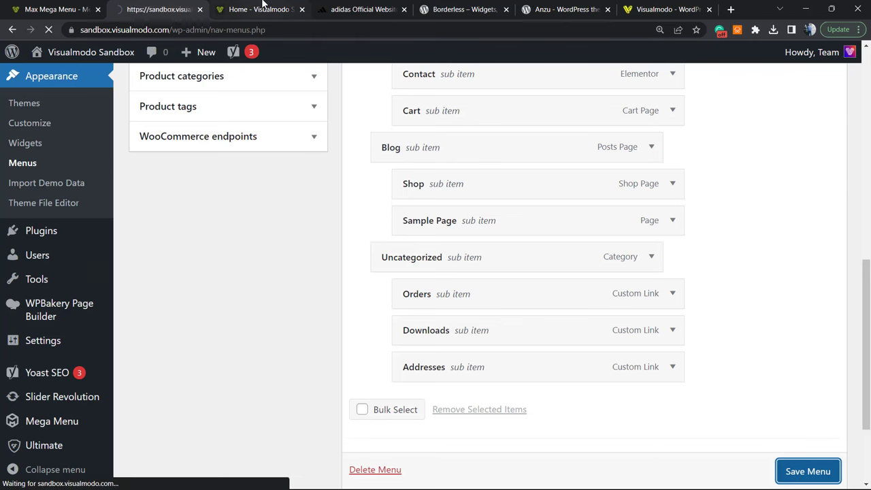
{"action": "left_click", "coordinate": [261, 9]}
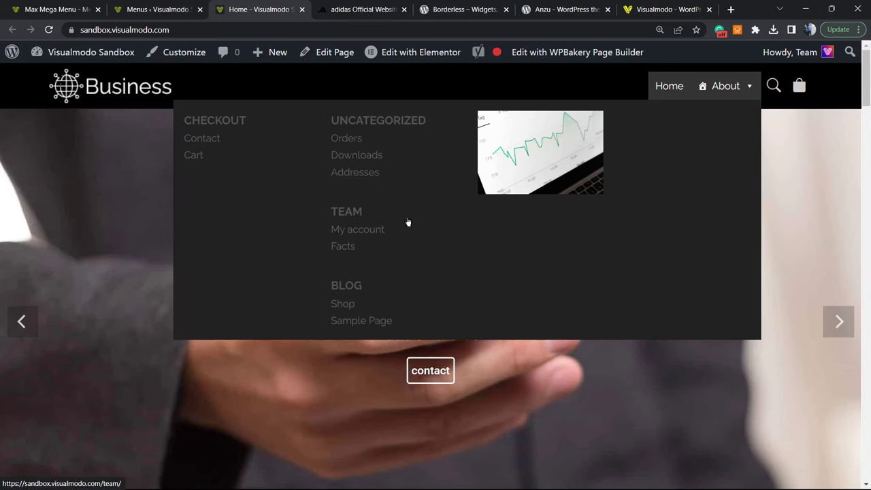
{"action": "left_click", "coordinate": [157, 10]}
{"action": "scroll", "coordinate": [64, 387], "scroll_direction": "down", "scroll_amount": 3}
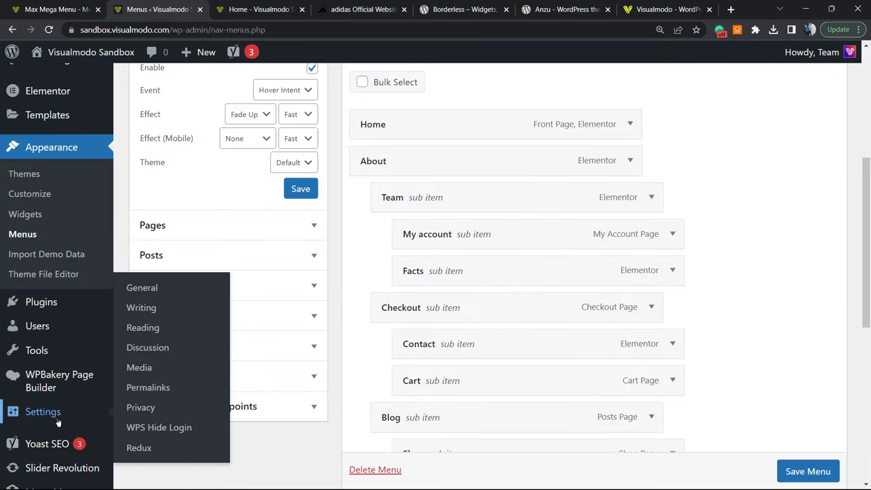
- Open the default menu theme's Mega Menus styling options in Max Mega Menu
{"action": "scroll", "coordinate": [41, 442], "scroll_direction": "down", "scroll_amount": 2}
{"action": "left_click", "coordinate": [51, 439]}
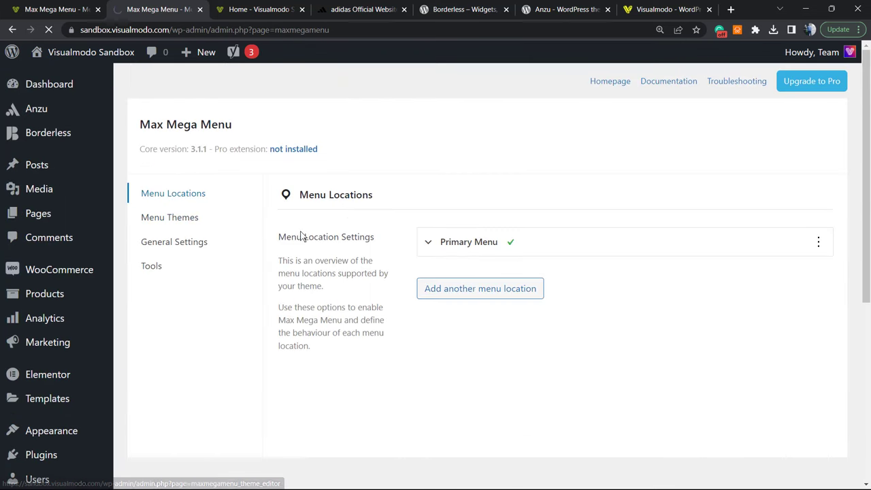
{"action": "left_click", "coordinate": [163, 219]}
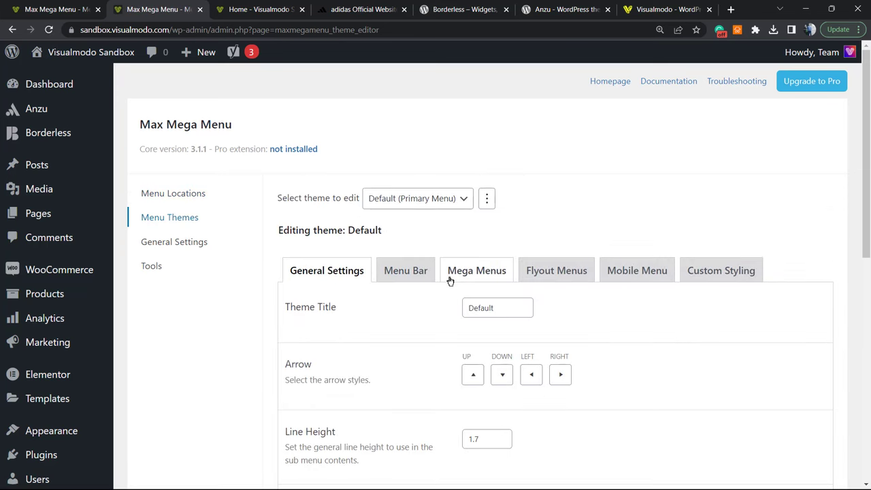
{"action": "left_click", "coordinate": [449, 279]}
- Scroll through the mega menu styling settings, then return to the Business homepage
{"action": "scroll", "coordinate": [422, 291], "scroll_direction": "down", "scroll_amount": 2}
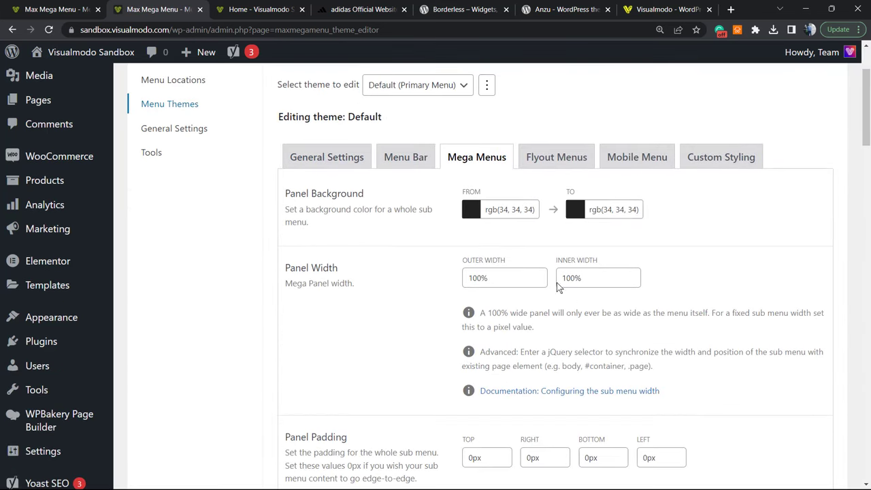
{"action": "scroll", "coordinate": [558, 287], "scroll_direction": "down", "scroll_amount": 3}
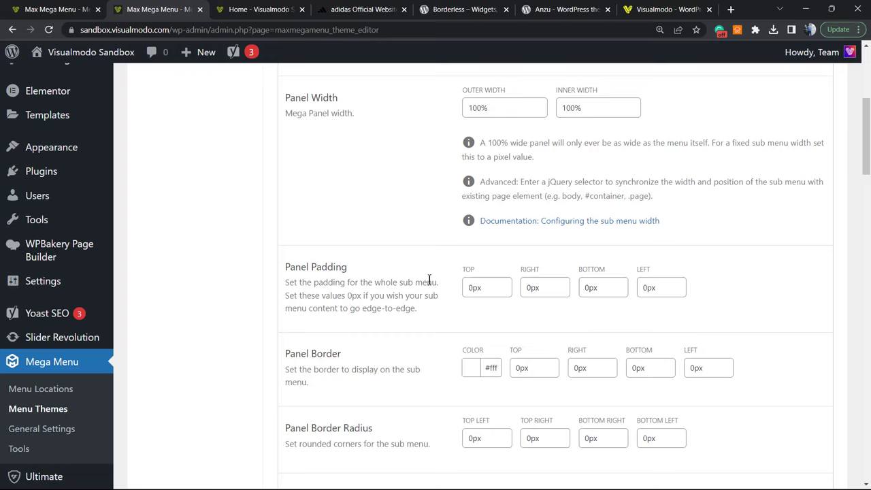
{"action": "scroll", "coordinate": [429, 279], "scroll_direction": "down", "scroll_amount": 2}
{"action": "scroll", "coordinate": [485, 279], "scroll_direction": "down", "scroll_amount": 5}
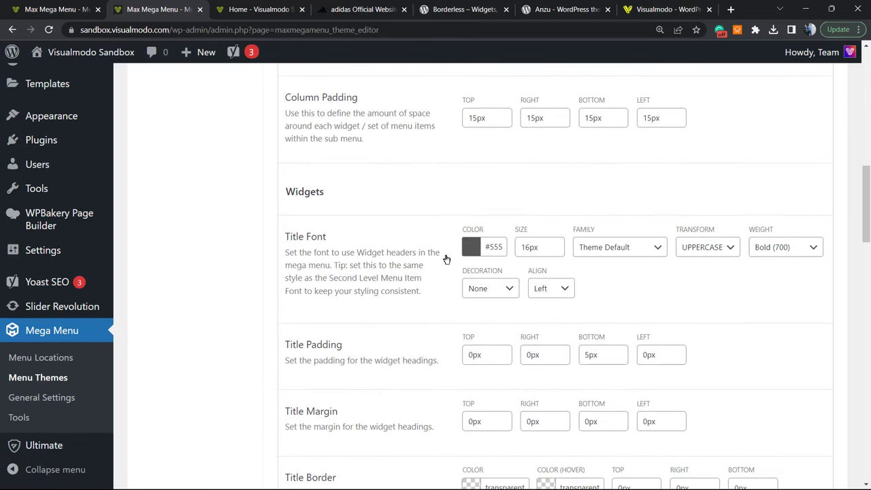
{"action": "scroll", "coordinate": [363, 274], "scroll_direction": "down", "scroll_amount": 6}
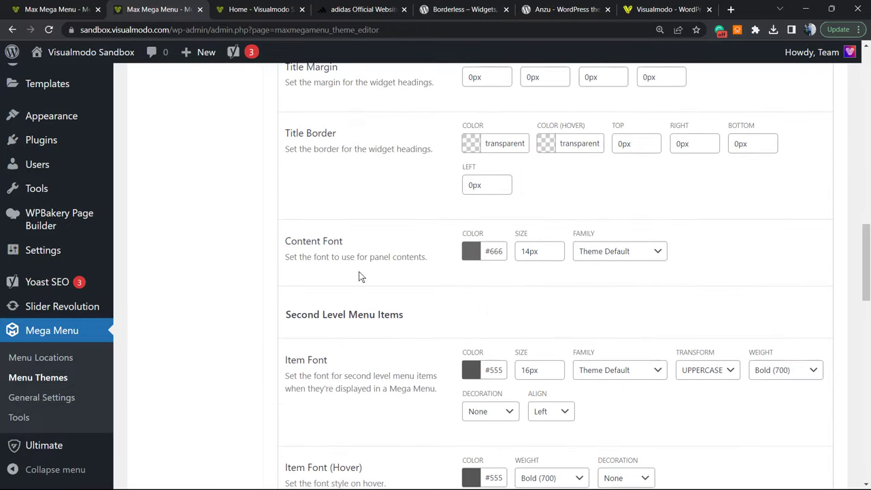
{"action": "scroll", "coordinate": [361, 277], "scroll_direction": "down", "scroll_amount": 6}
{"action": "scroll", "coordinate": [394, 298], "scroll_direction": "down", "scroll_amount": 10}
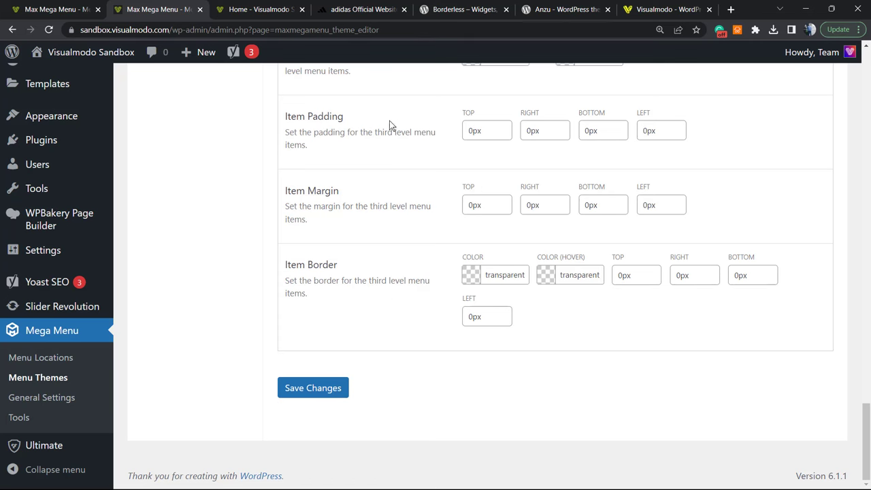
{"action": "left_click", "coordinate": [262, 10]}
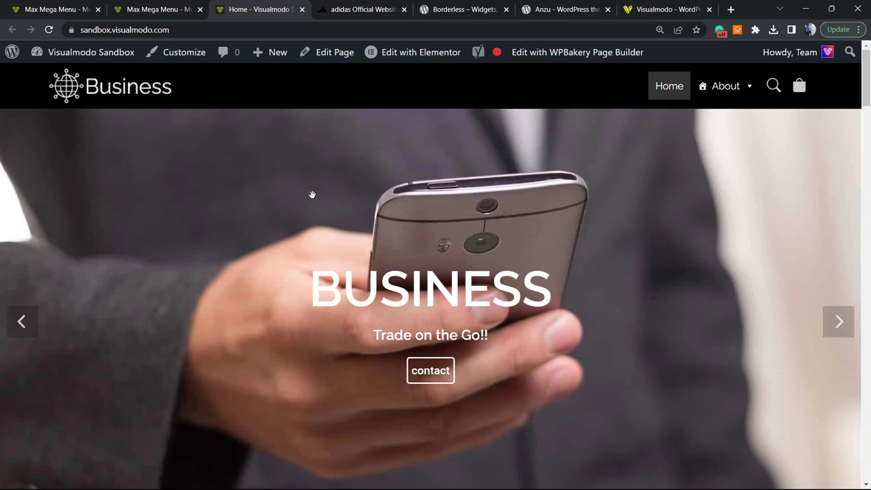
- Glance at the adidas store homepage, then switch to the Borderless plugin page on WordPress.org
{"action": "left_click", "coordinate": [347, 8]}
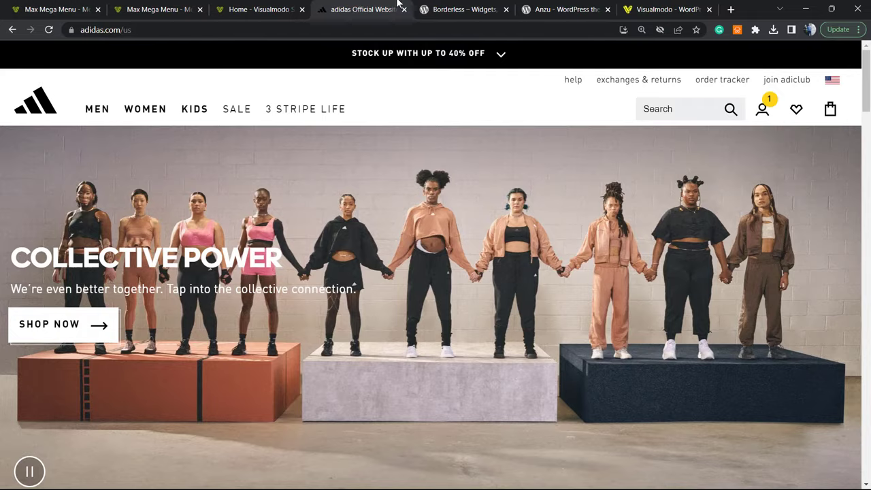
{"action": "left_click", "coordinate": [429, 8]}
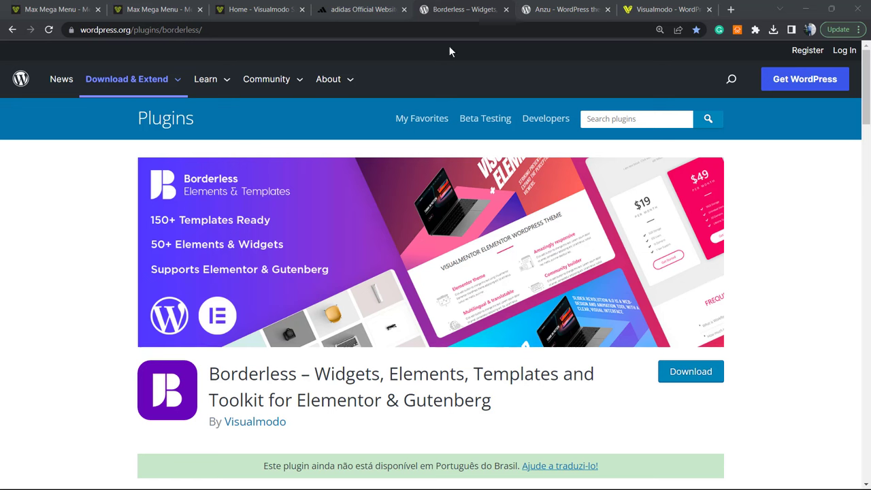
- Select the Anzu heading on its WordPress.org theme page, then go to Visualmodo's homepage
{"action": "left_click", "coordinate": [562, 8]}
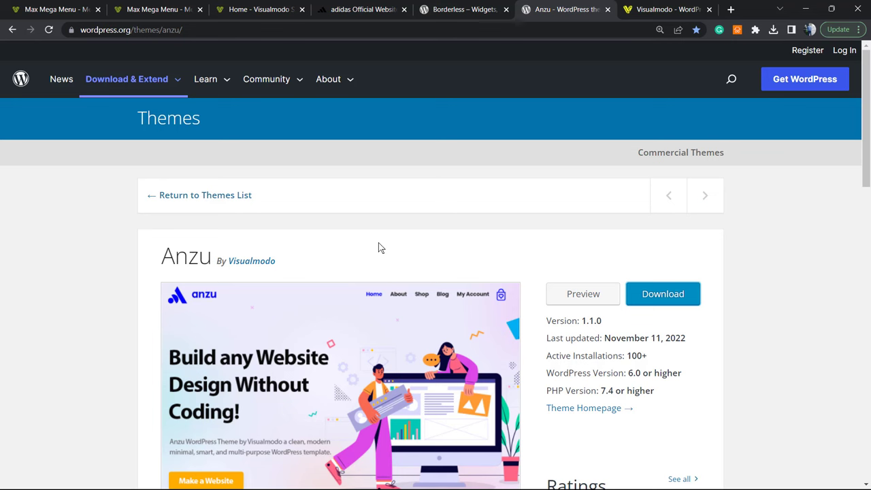
{"action": "double_click", "coordinate": [181, 253]}
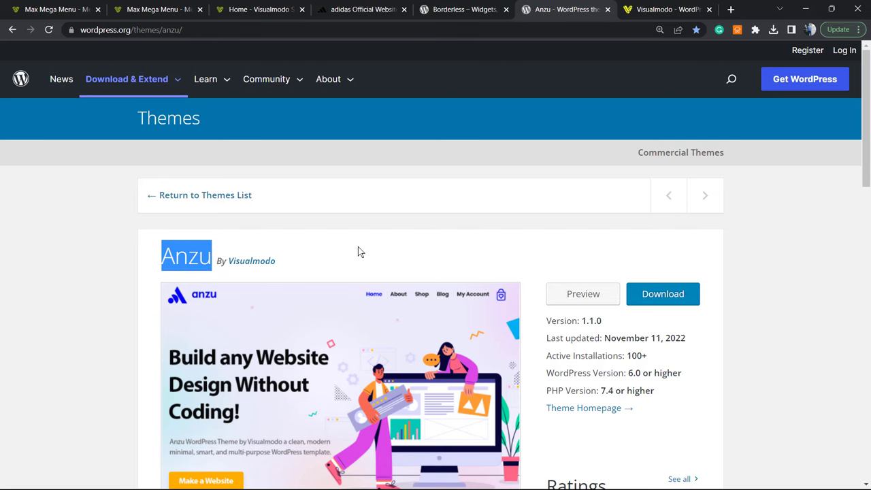
{"action": "left_click", "coordinate": [631, 6]}
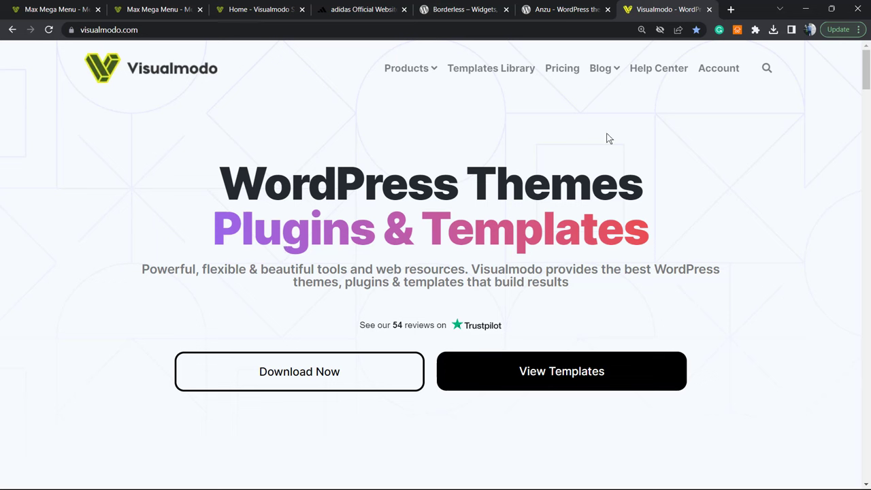
- Browse Visualmodo's Templates Library past the Bakery, Newborn Photo Shoot, Car, Floristry and Chocolate templates
{"action": "left_click", "coordinate": [453, 70]}
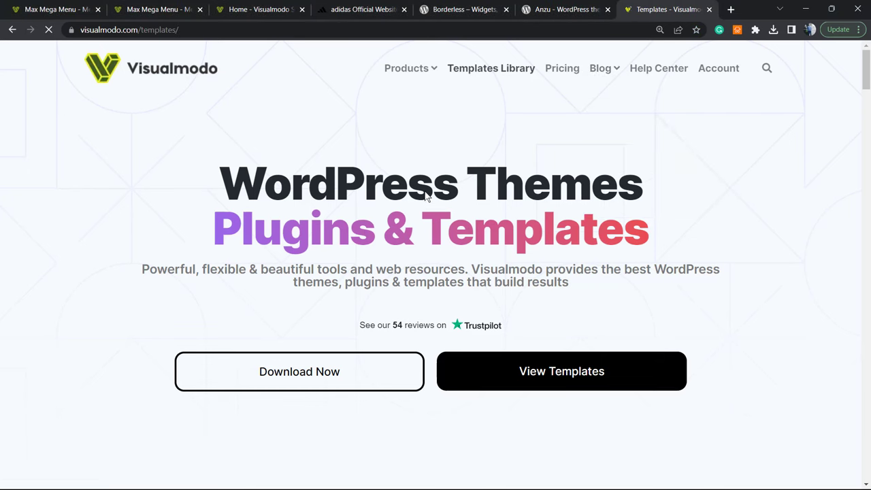
{"action": "scroll", "coordinate": [422, 193], "scroll_direction": "down", "scroll_amount": 10}
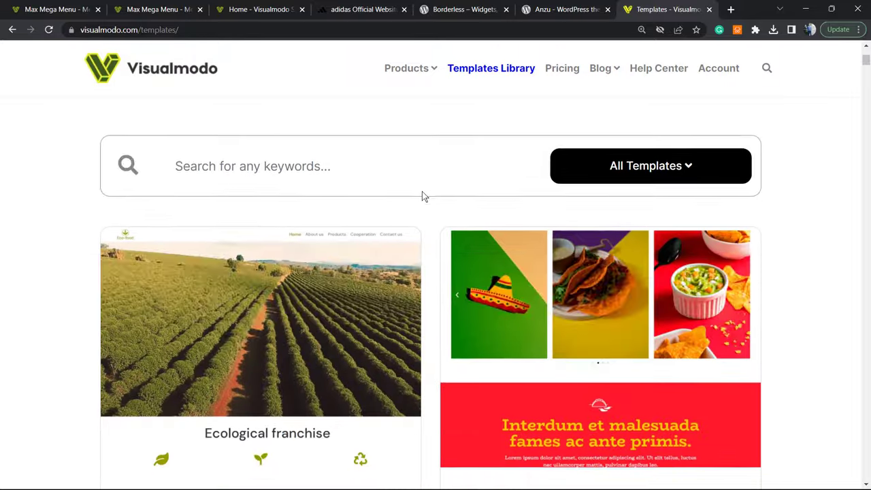
{"action": "scroll", "coordinate": [476, 222], "scroll_direction": "down", "scroll_amount": 15}
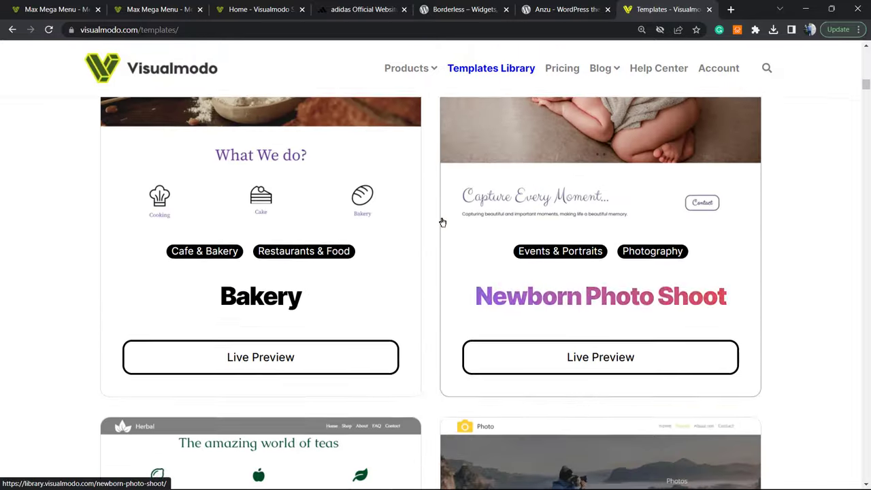
{"action": "scroll", "coordinate": [439, 251], "scroll_direction": "down", "scroll_amount": 15}
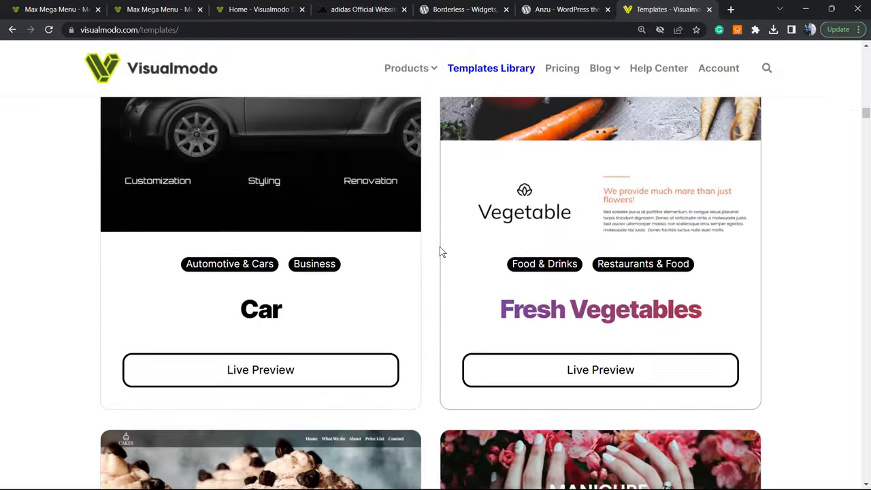
{"action": "scroll", "coordinate": [436, 251], "scroll_direction": "down", "scroll_amount": 15}
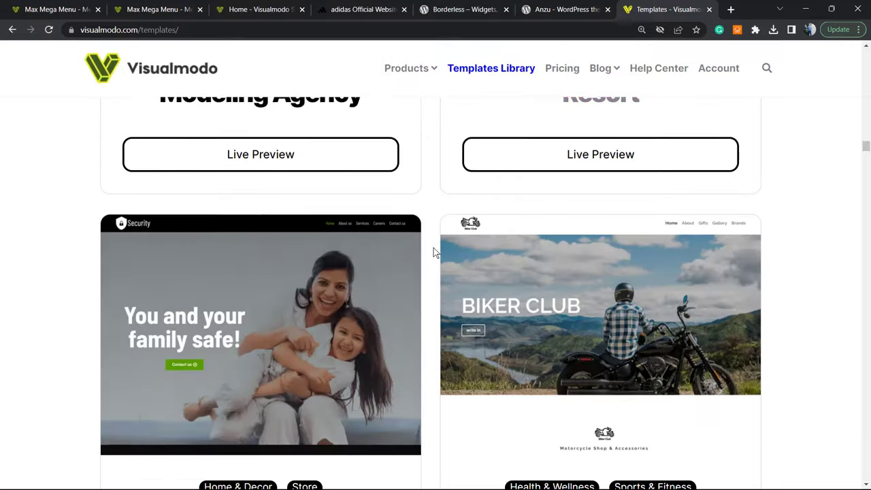
{"action": "scroll", "coordinate": [435, 250], "scroll_direction": "down", "scroll_amount": 15}
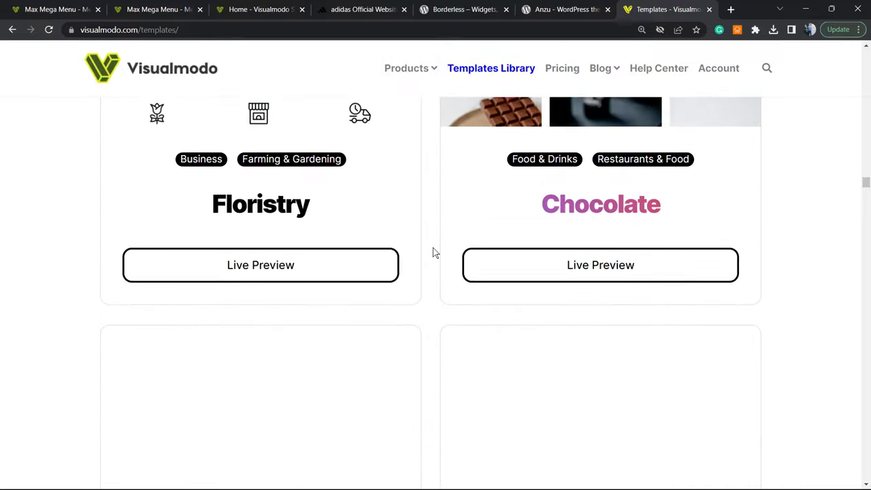